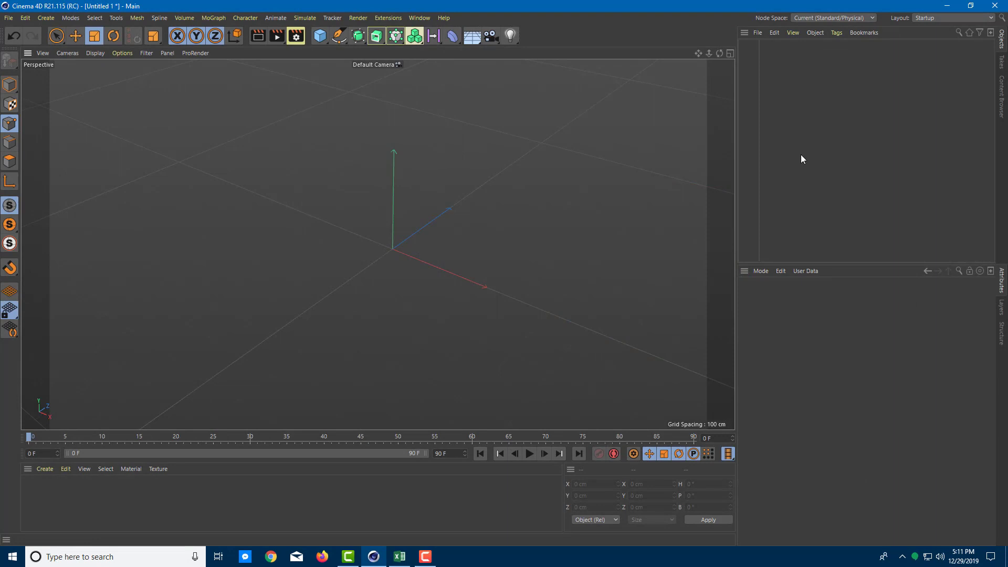
In the Top view, start a Bezier spline with the Spline Pen and curve it through three points as the upper hook of an S
alt+drag(502, 203, 489, 199)
middle_click(472, 181)
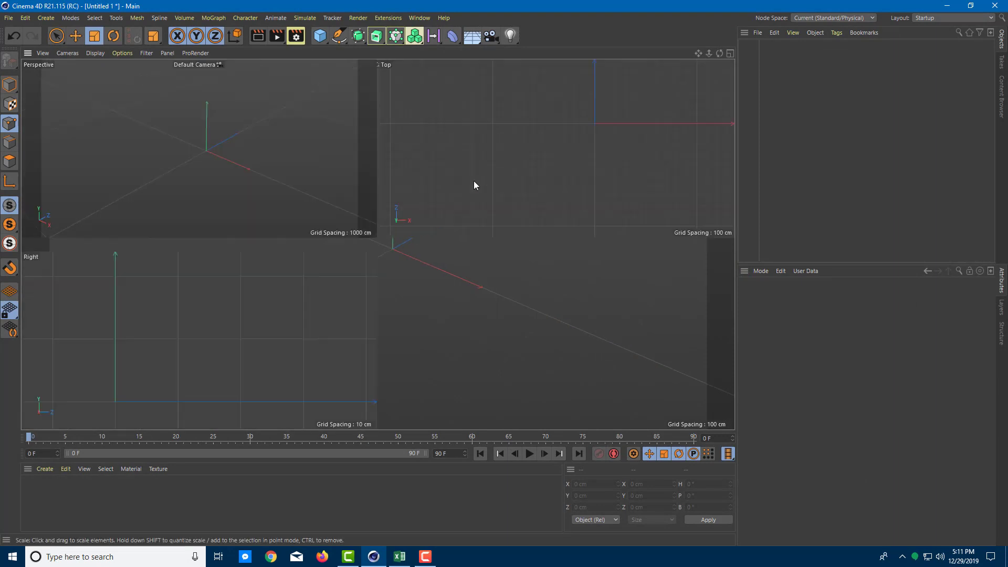
middle_click(609, 147)
scroll(613, 144, down, 5)
alt+middle_drag(640, 147, 497, 233)
scroll(487, 250, up, 3)
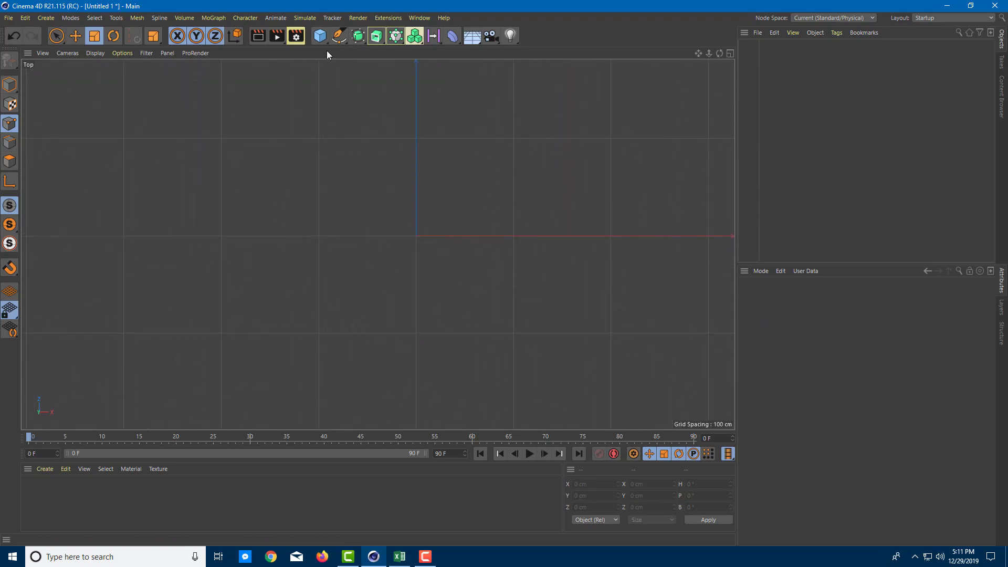
click(340, 40)
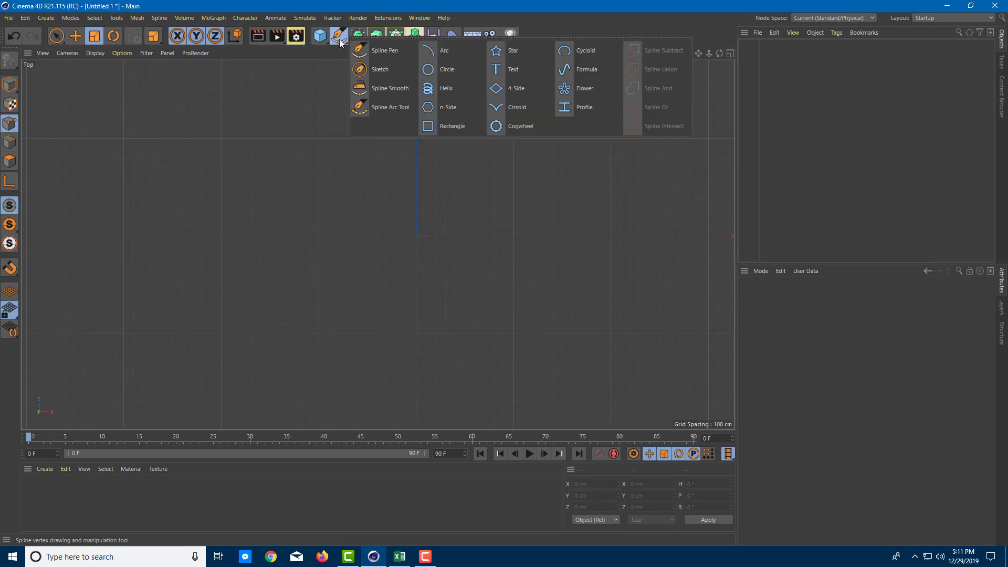
click(384, 51)
scroll(460, 142, up, 2)
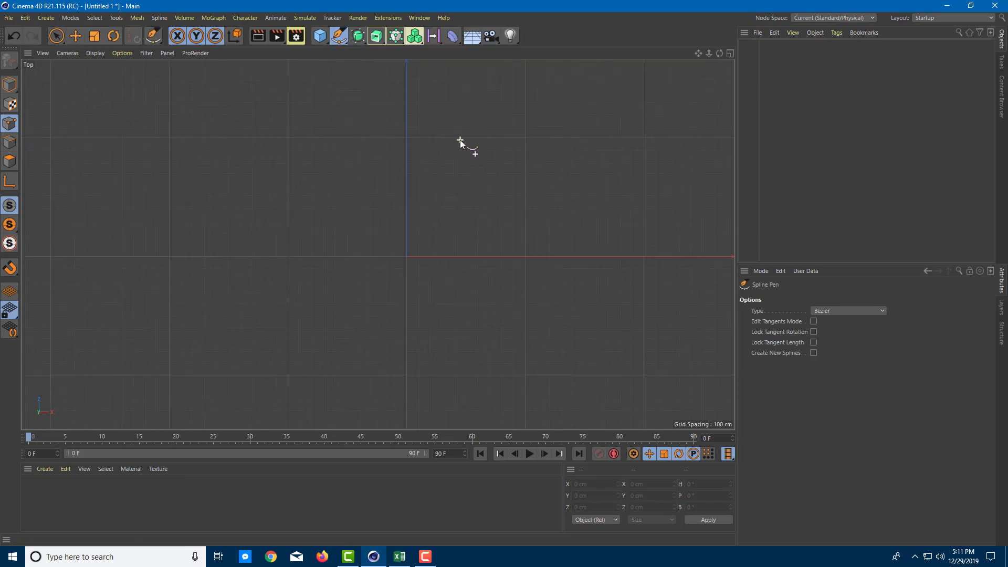
scroll(460, 142, down, 1)
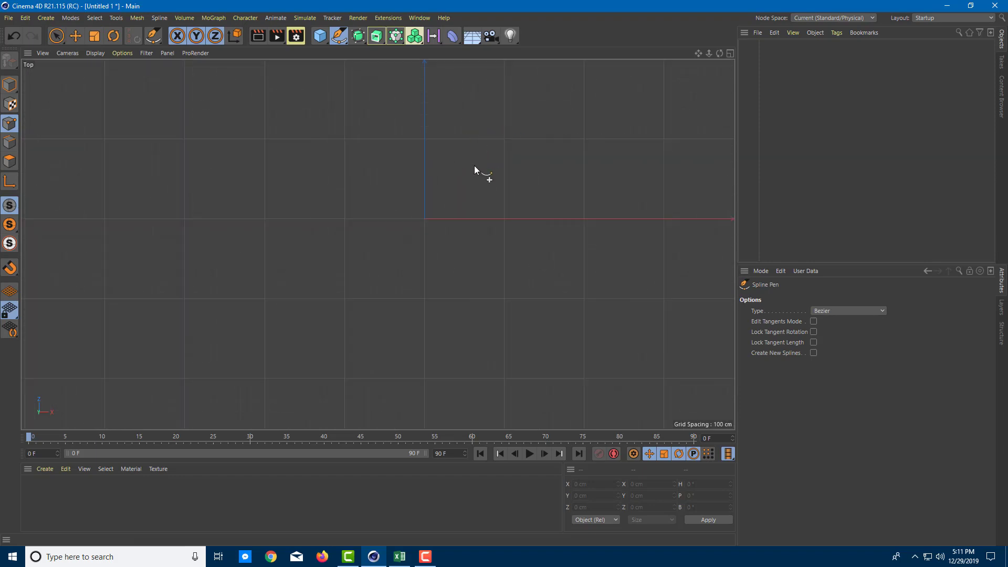
click(460, 192)
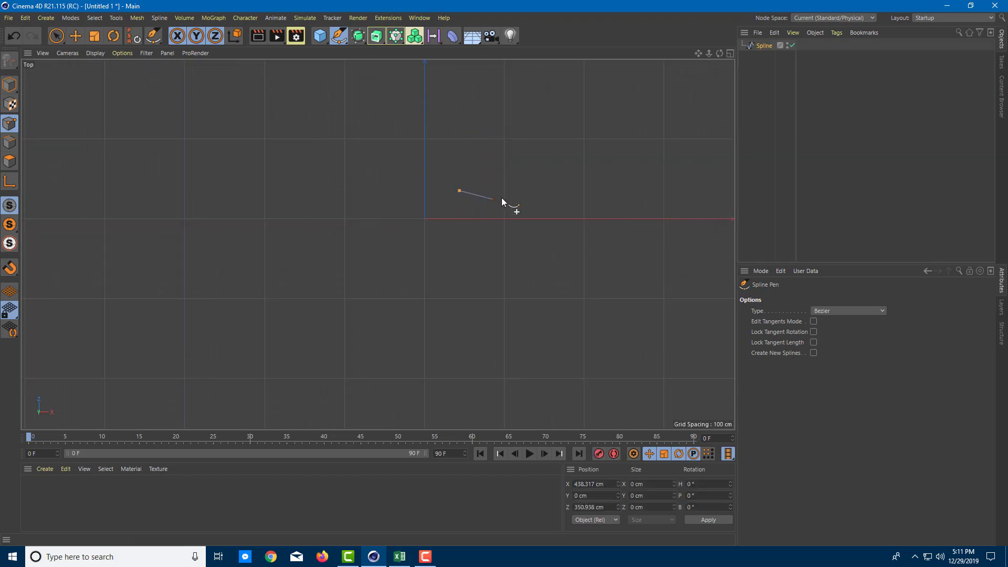
drag(525, 183, 532, 126)
drag(473, 92, 452, 96)
Continue the spline through four more curved points to complete the S-shaped path, undoing a first point placed too far out
drag(328, 190, 358, 285)
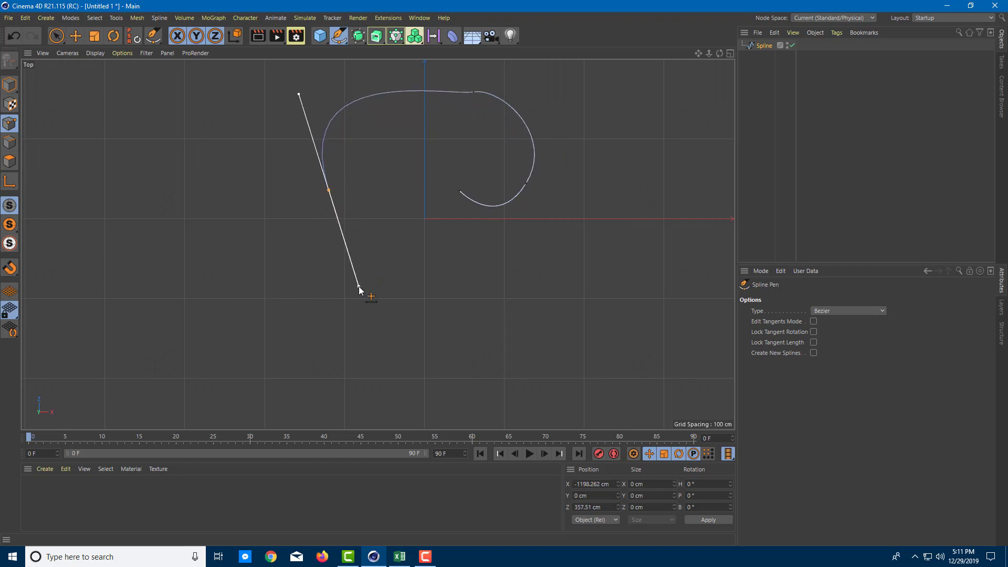
key(ctrl+z)
drag(384, 188, 397, 261)
drag(485, 305, 489, 311)
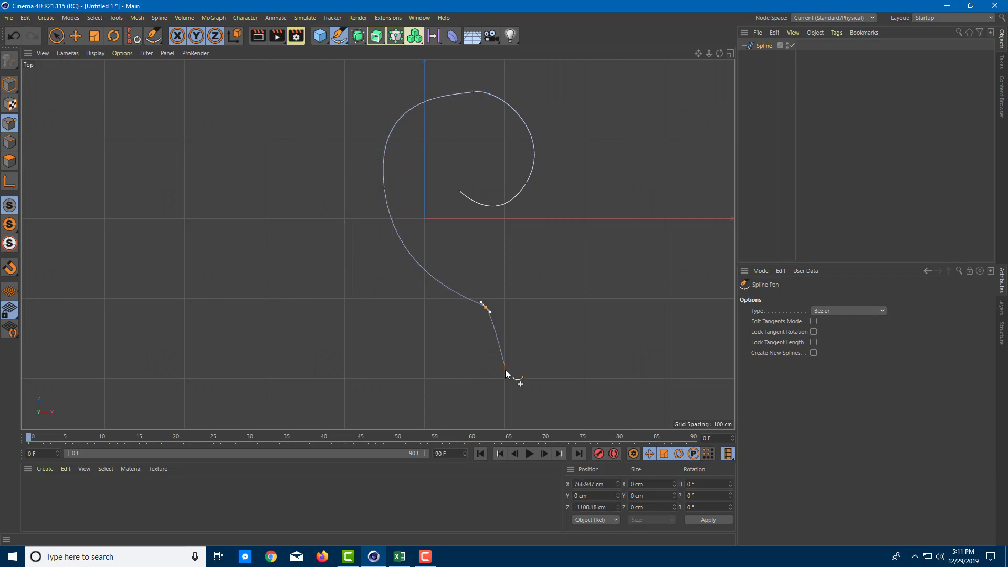
drag(503, 395, 484, 405)
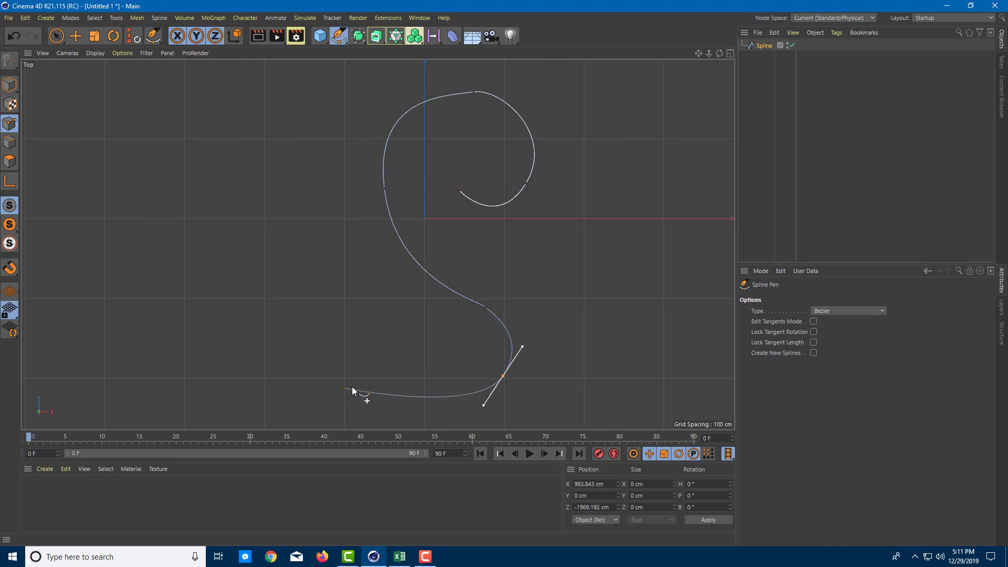
drag(371, 369, 369, 317)
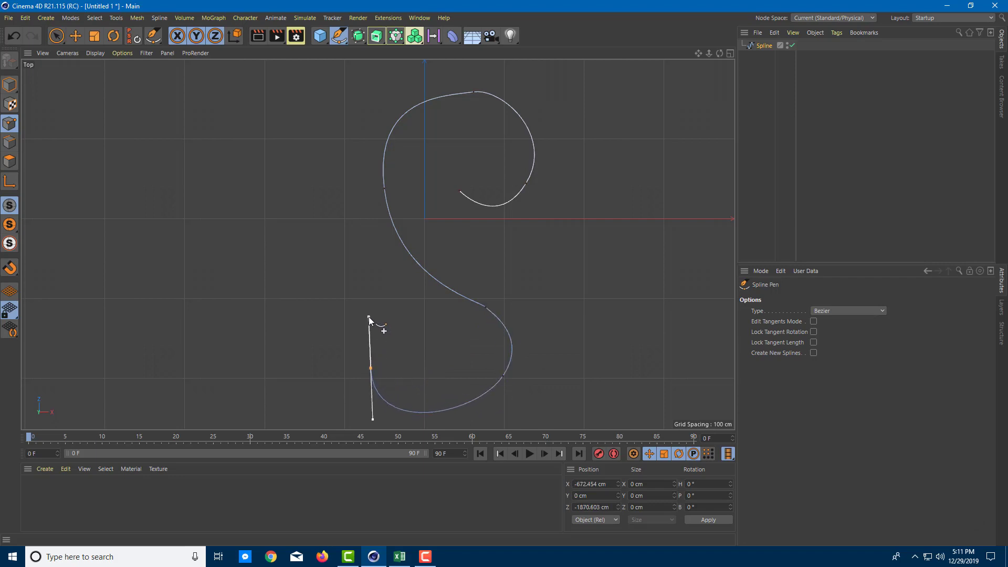
key(space)
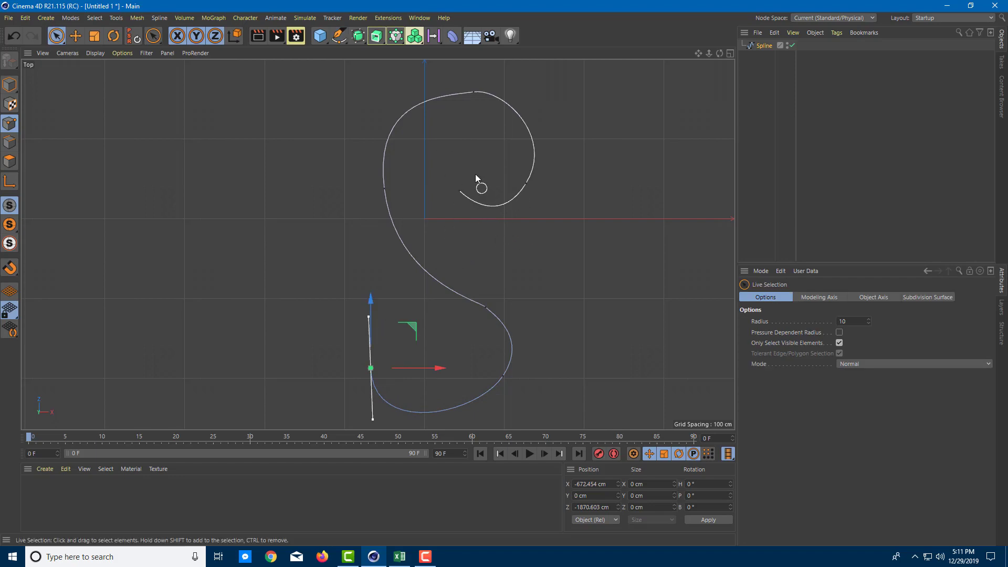
In the Front view, add a Flower spline at the origin as the cross-section
middle_click(572, 198)
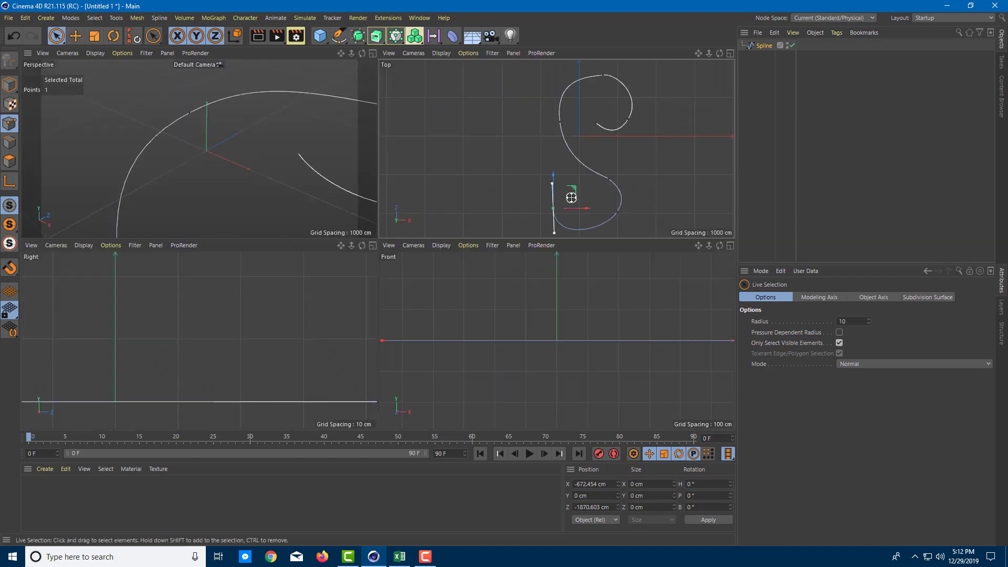
middle_click(526, 306)
scroll(475, 288, down, 3)
scroll(475, 289, up, 1)
scroll(475, 289, down, 2)
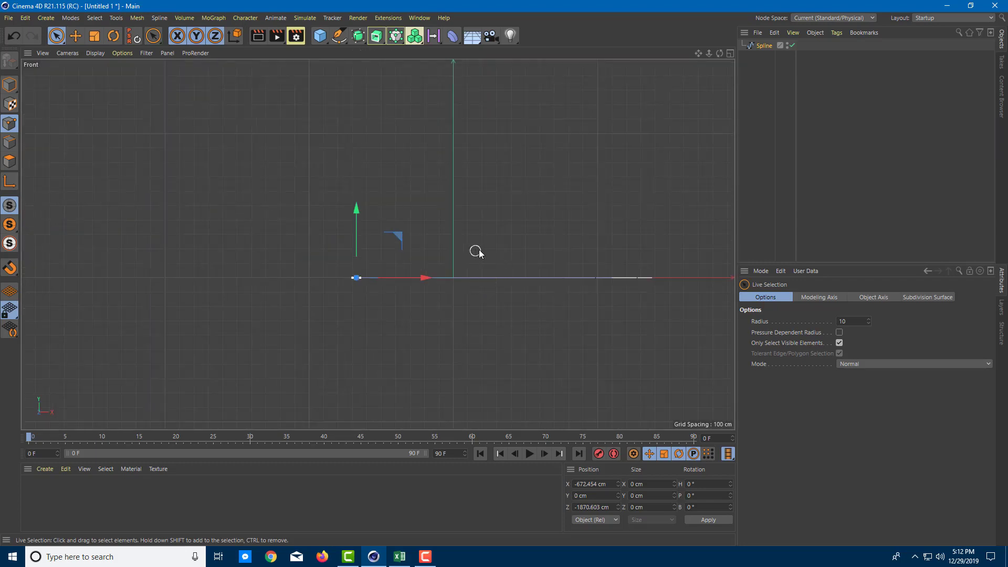
scroll(415, 257, up, 3)
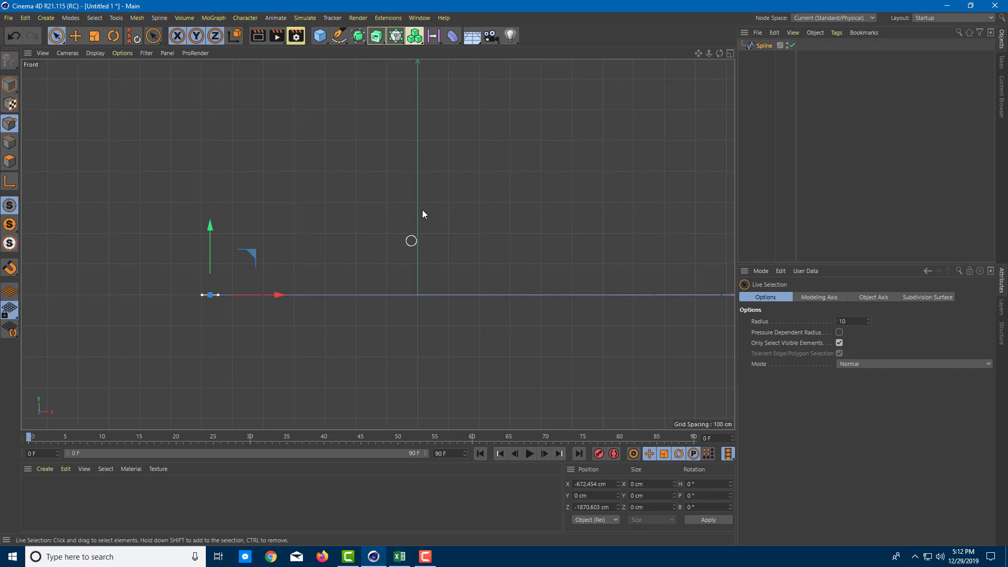
click(334, 42)
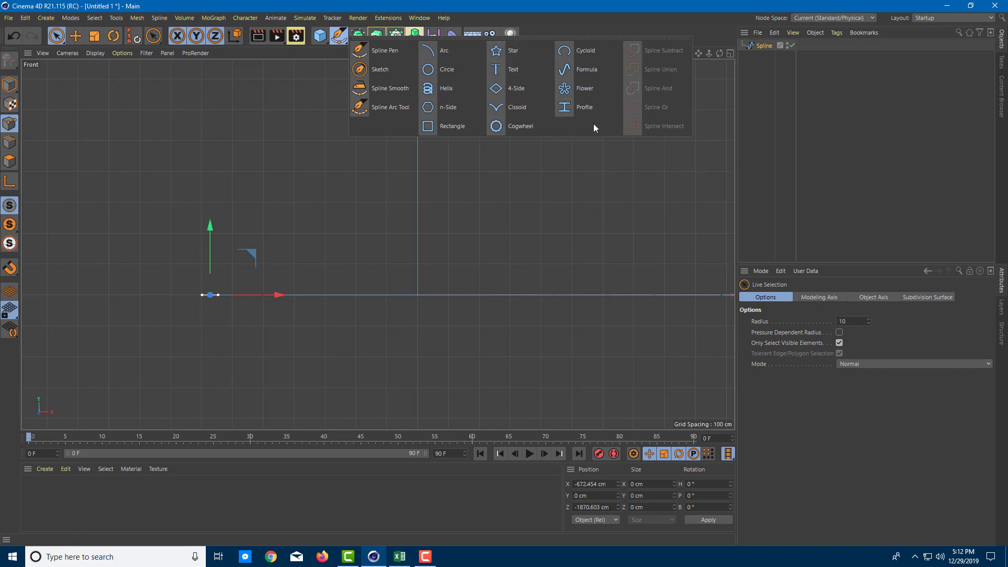
click(581, 94)
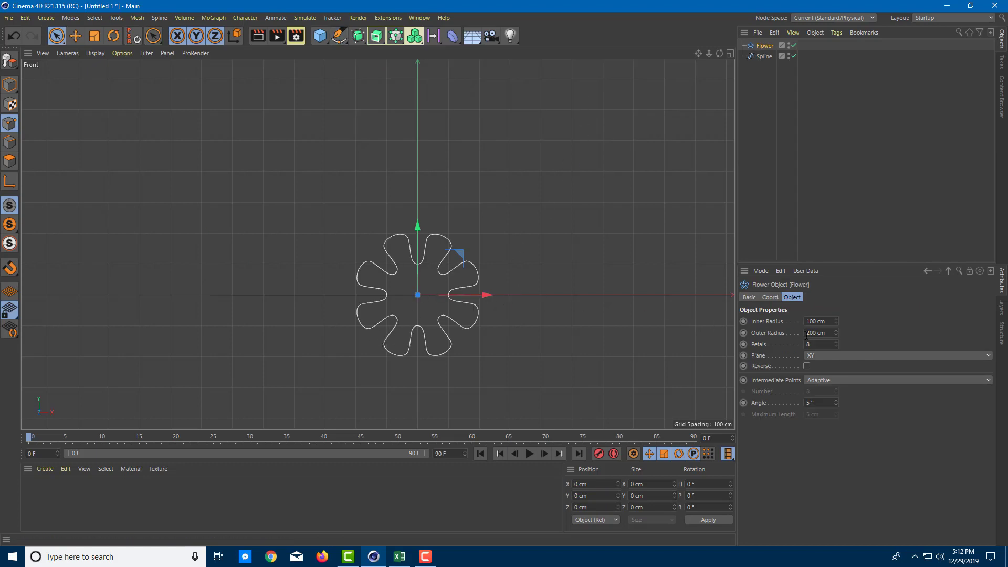
Set the flower spline to 6 petals with an outer radius of 208 cm
scroll(823, 344, down, 4)
scroll(823, 344, up, 1)
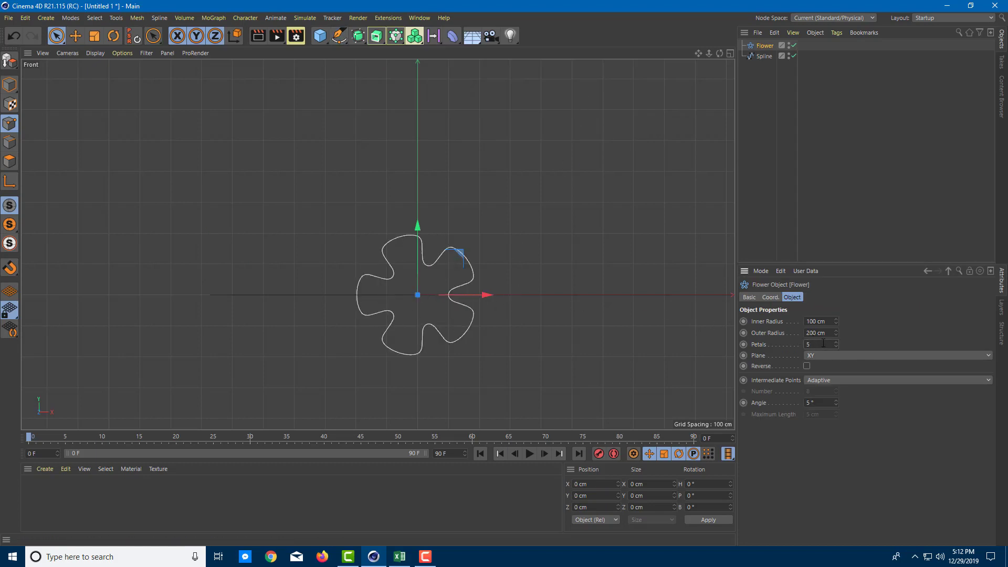
text(6)
key(Return)
scroll(830, 332, up, 8)
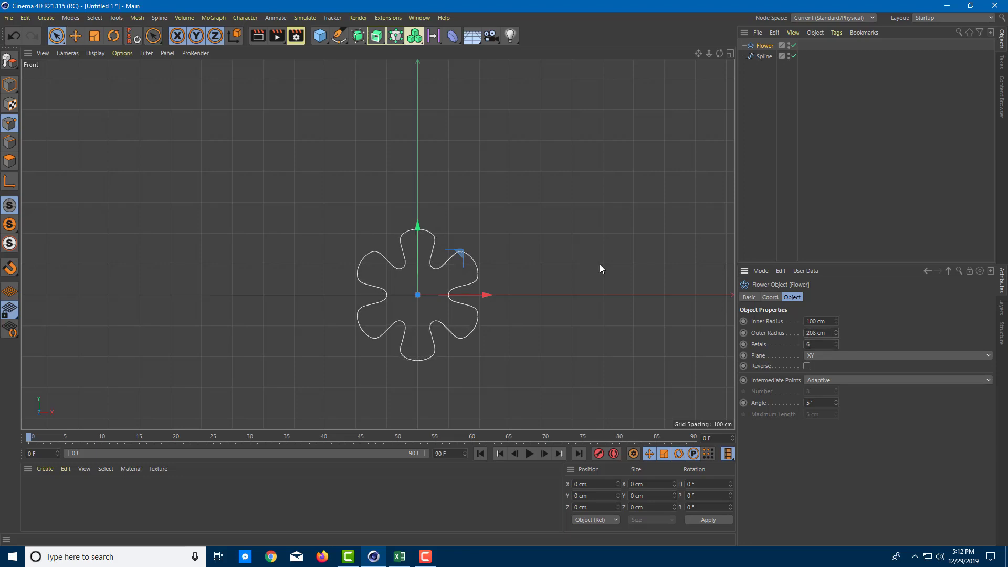
Return to the Perspective view, clear the selection and add a Sweep generator
middle_click(519, 208)
middle_click(330, 193)
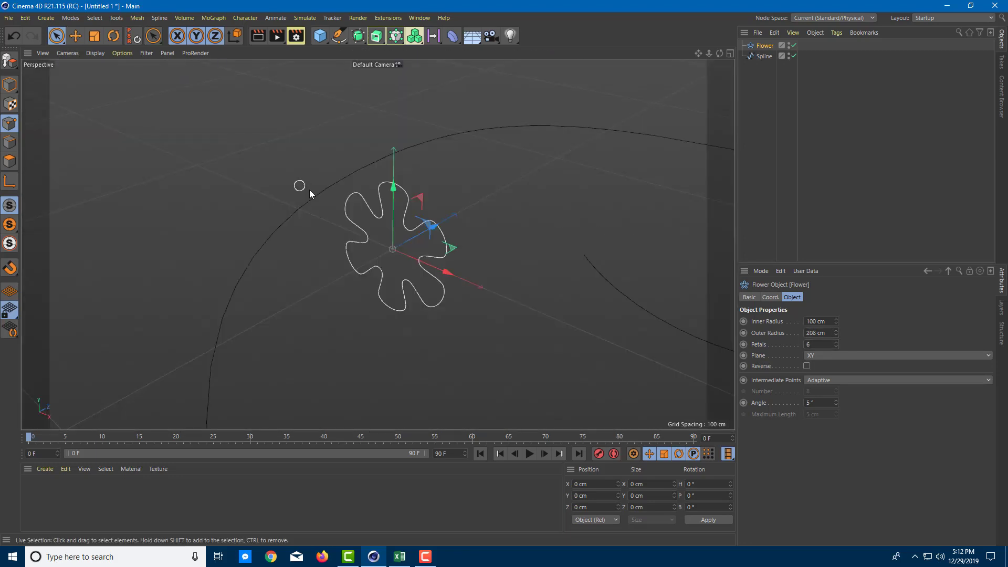
mouse_move(474, 261)
alt+mouse_down()
mouse_move(425, 258)
mouse_move(455, 261)
alt+mouse_up()
scroll(425, 257, down, 8)
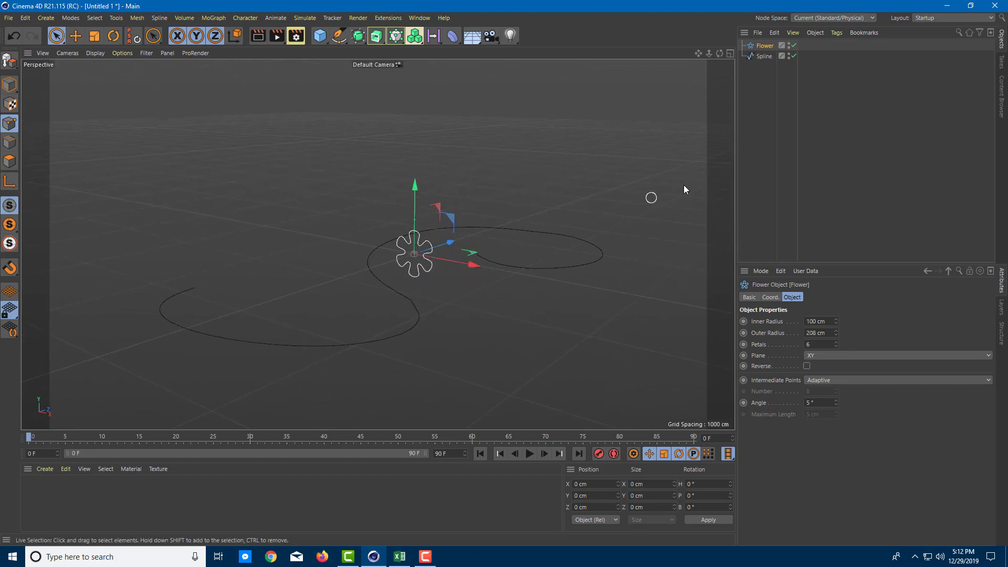
click(758, 150)
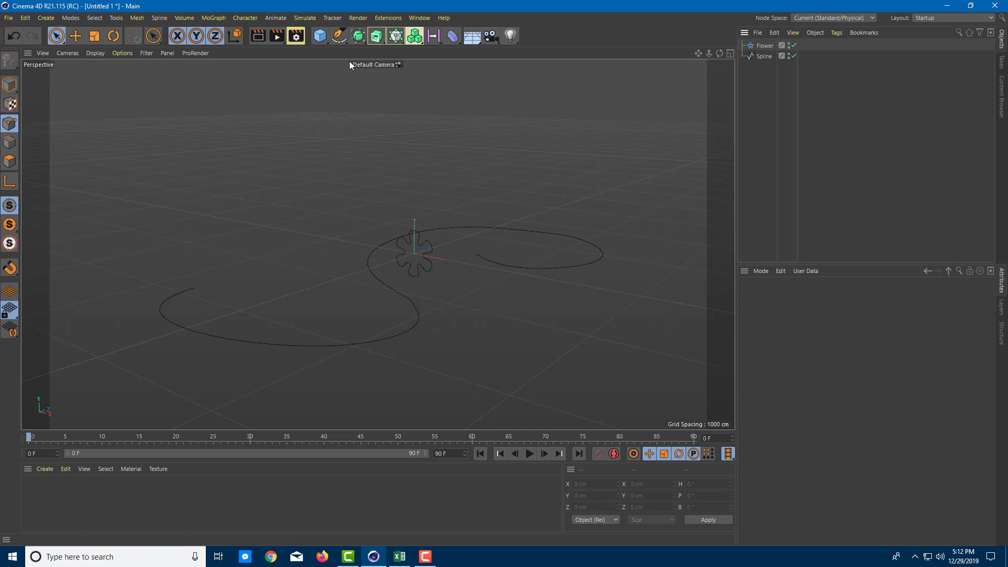
click(378, 41)
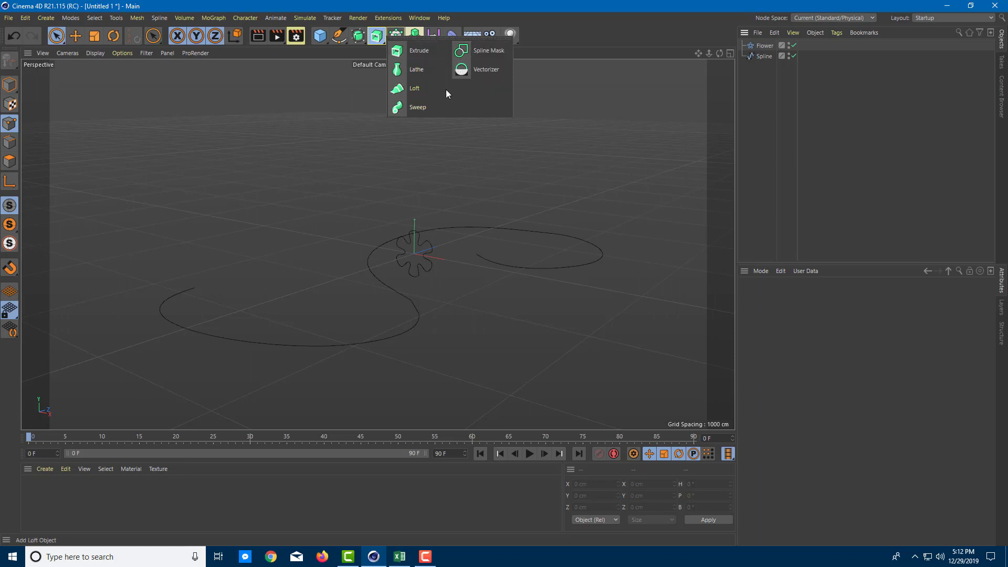
click(423, 107)
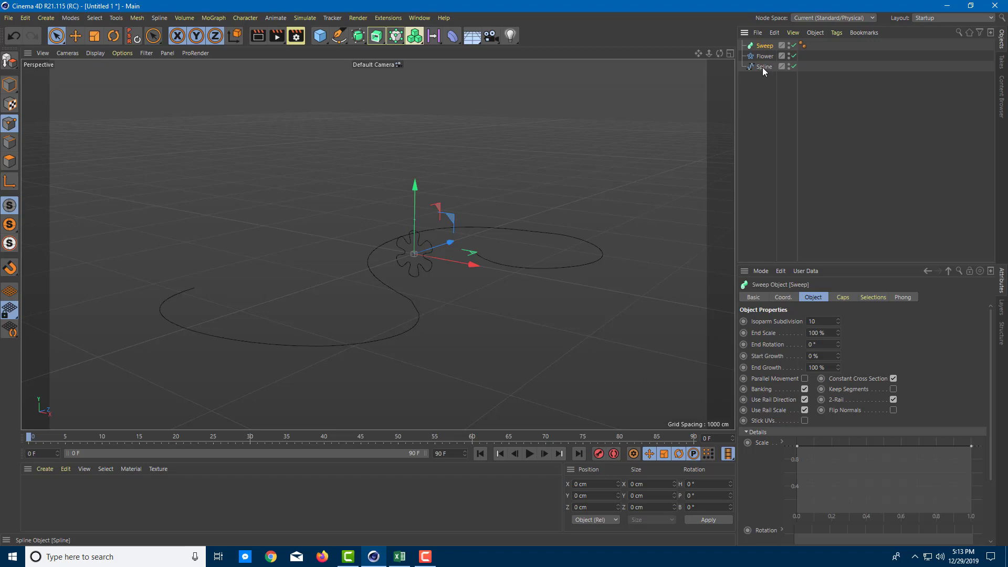
Nest the path spline and the flower under the Sweep object, with the flower ordered above the spline
drag(765, 55, 765, 48)
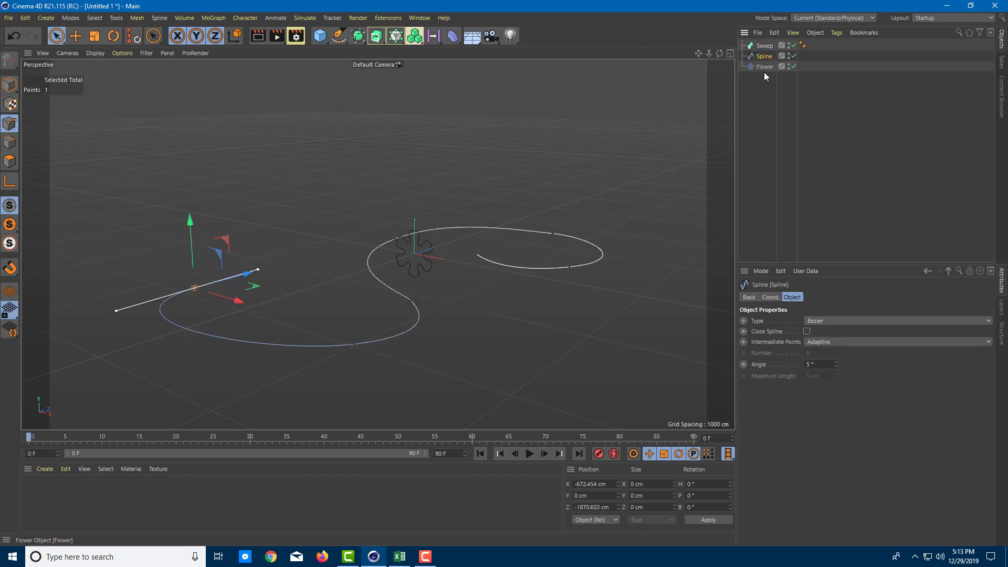
drag(765, 61, 768, 48)
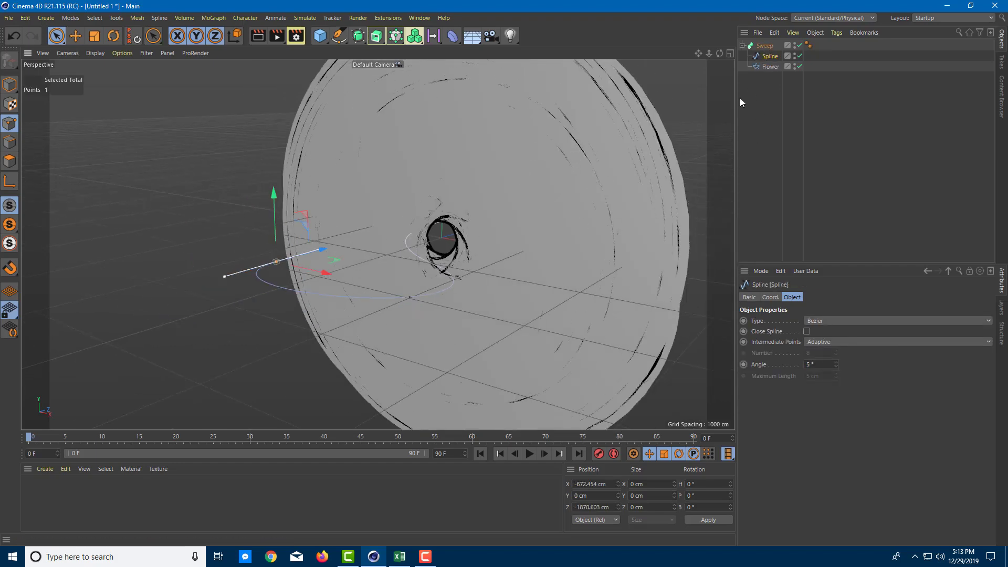
alt+drag(565, 232, 491, 257)
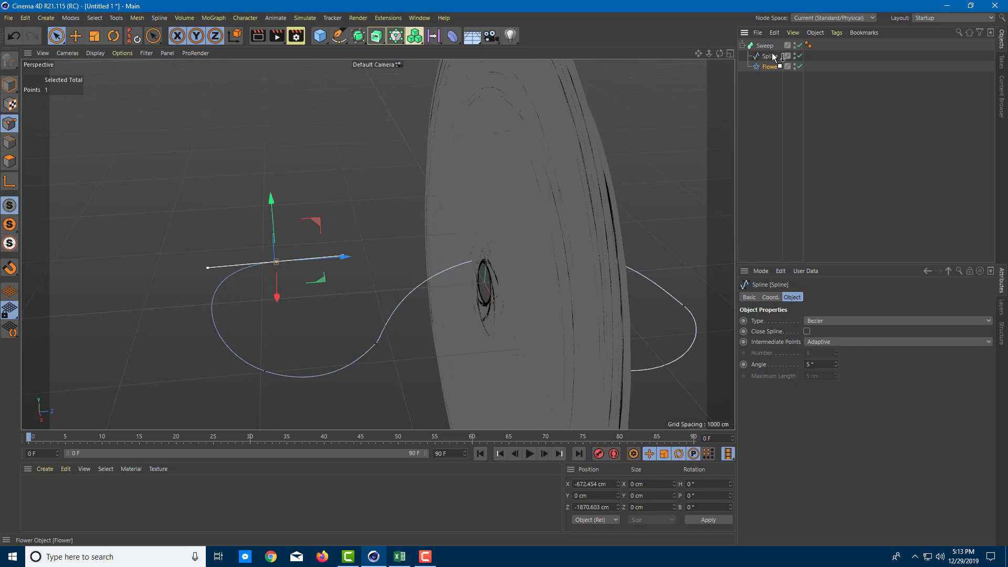
drag(772, 56, 770, 56)
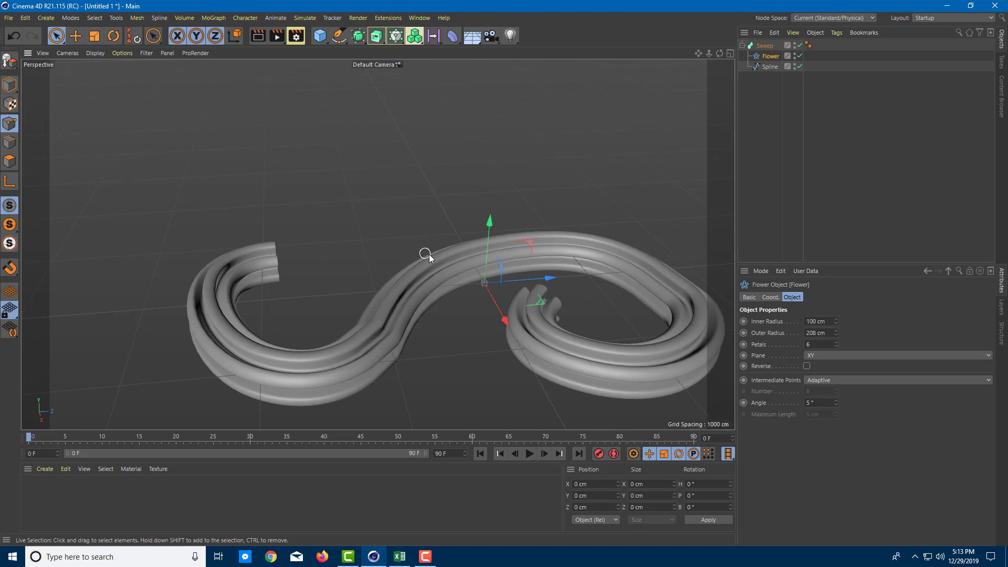
alt+drag(429, 255, 562, 260)
alt+middle_drag(563, 260, 493, 216)
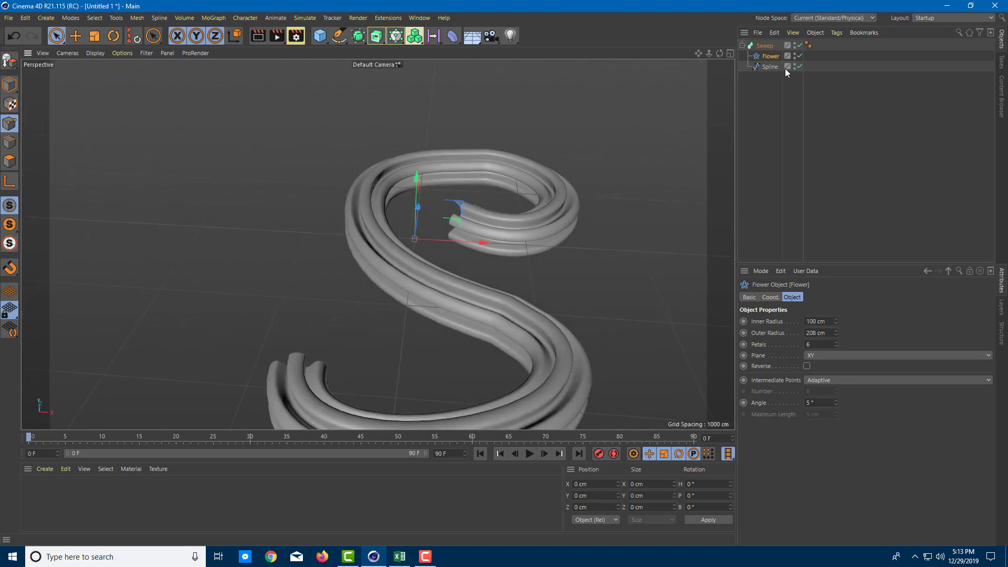
Try several interpolation types on the path spline and leave its type set to Cubic
click(770, 66)
click(830, 321)
click(832, 341)
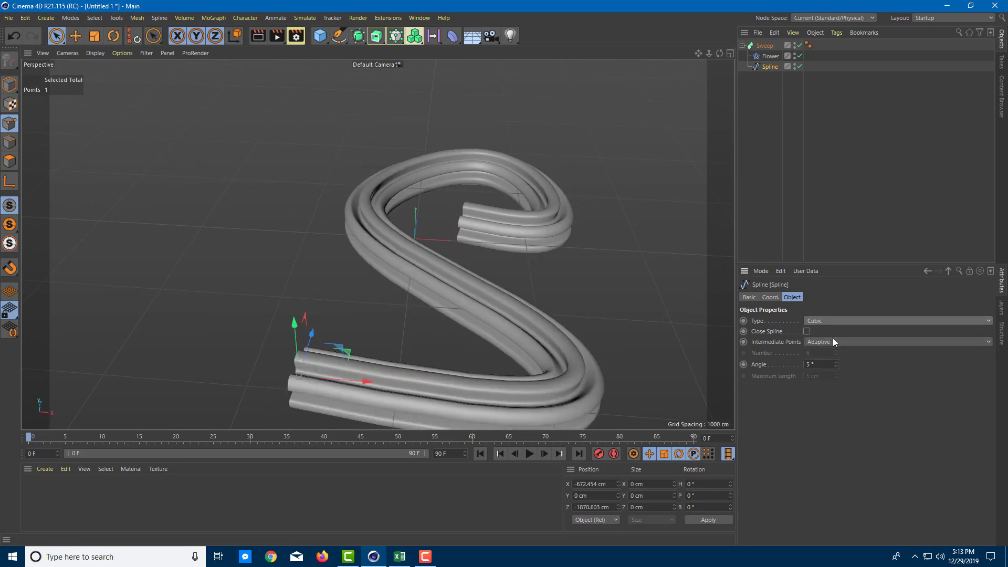
click(821, 321)
click(825, 354)
click(823, 322)
click(830, 364)
click(826, 320)
click(828, 343)
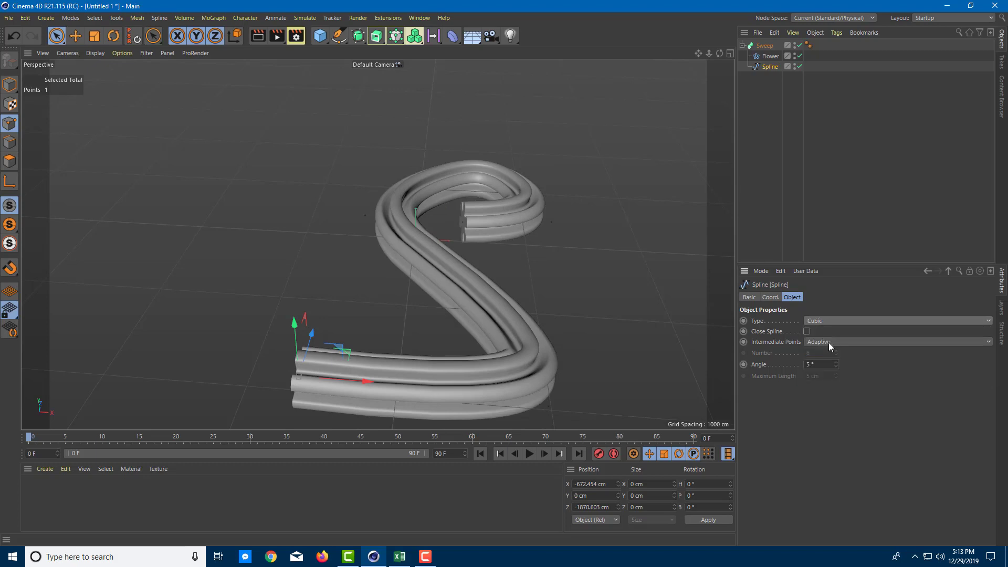
Examine the swept S shape and its flower-shaped end up close, and select the Flower spline inside the Sweep
scroll(599, 308, up, 6)
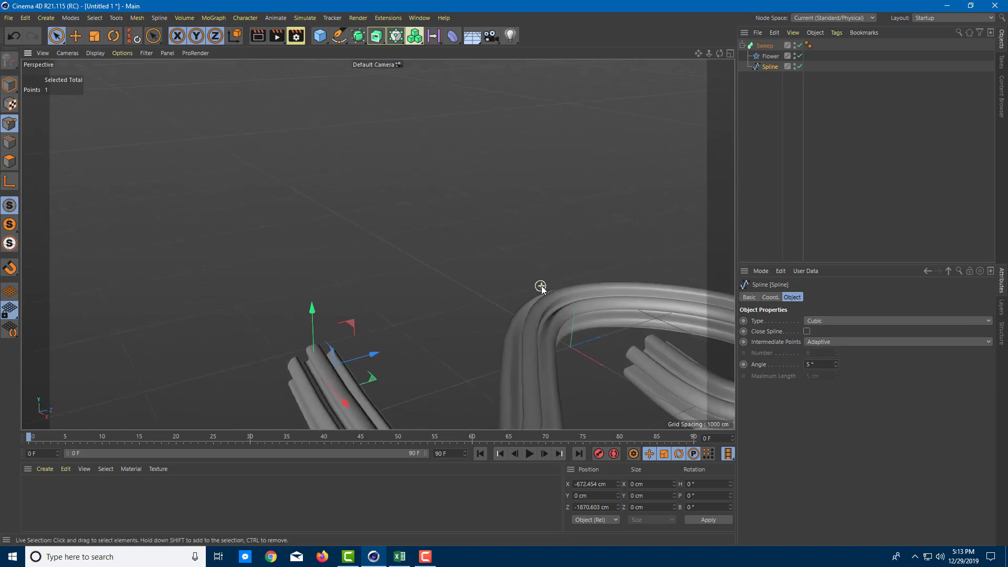
scroll(513, 288, down, 6)
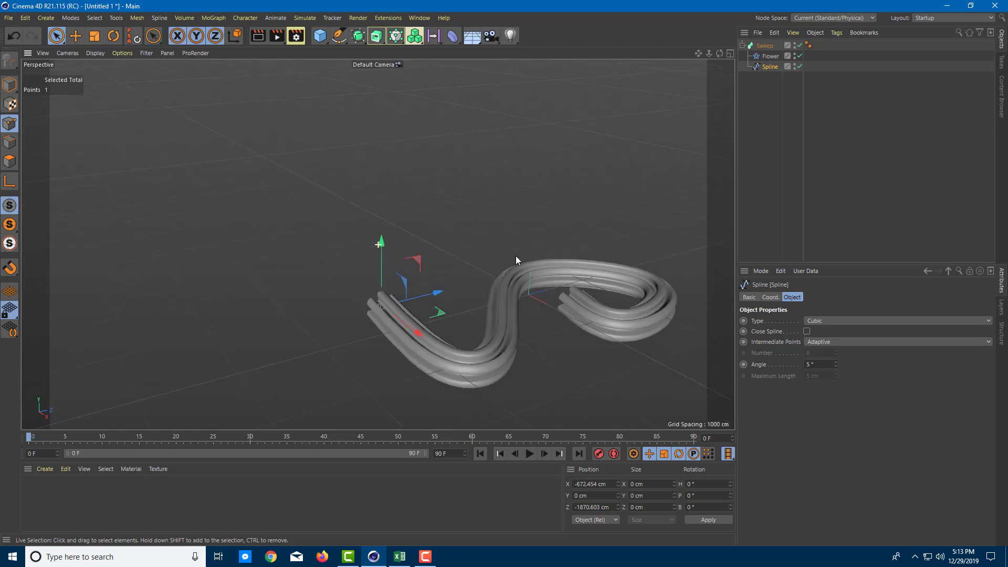
alt+drag(493, 263, 509, 287)
scroll(493, 212, up, 4)
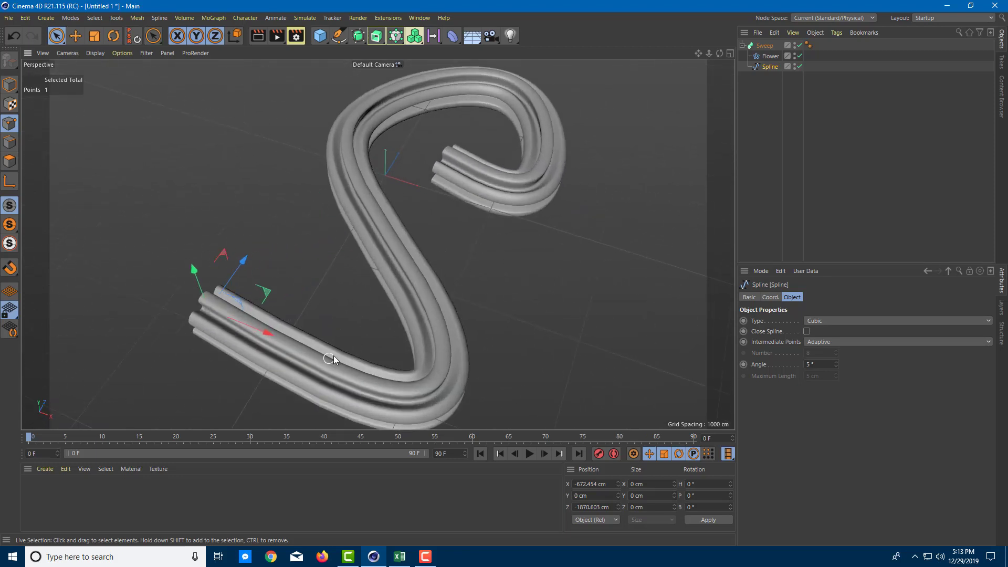
alt+drag(333, 355, 474, 298)
alt+middle_drag(313, 297, 579, 290)
scroll(477, 307, up, 6)
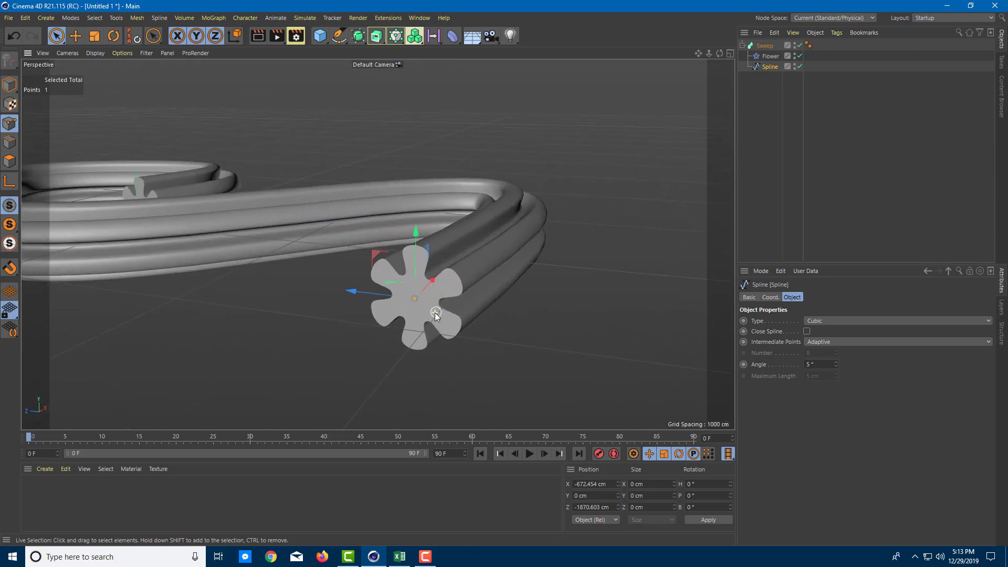
scroll(444, 310, up, 2)
click(770, 56)
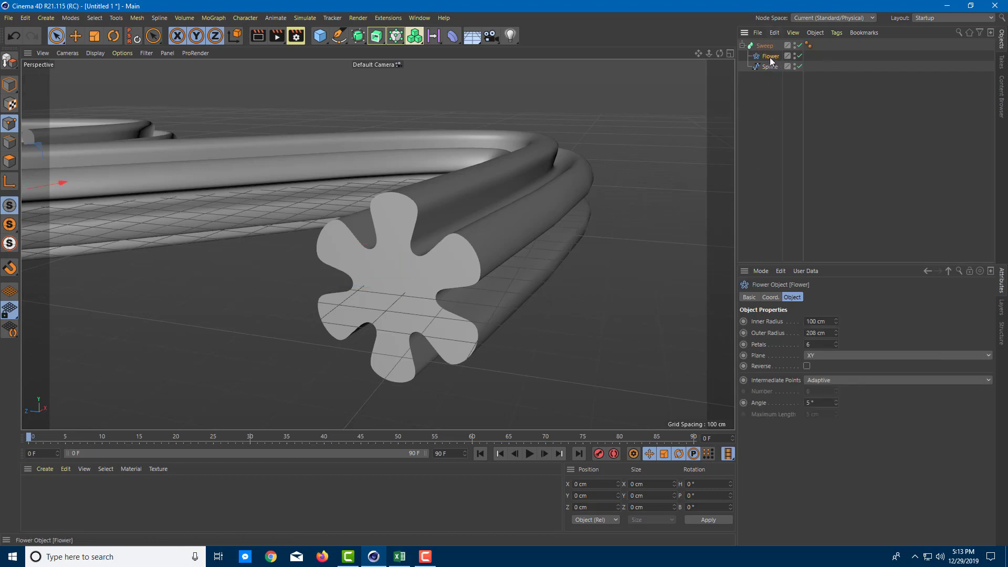
Set the flower profile to 5 petals, enable Reverse and try a slightly different inner radius
click(819, 345)
scroll(819, 345, up, 2)
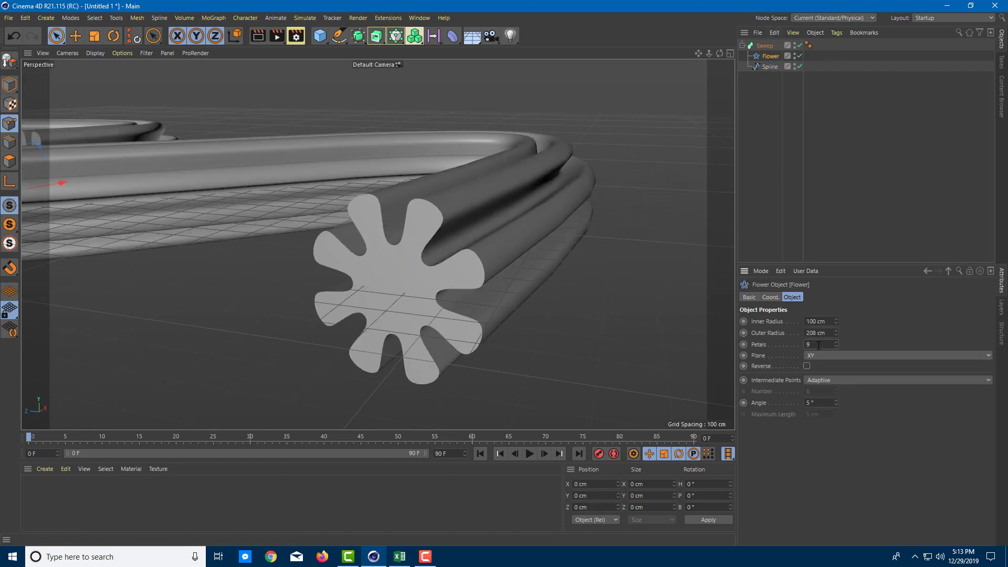
scroll(819, 345, down, 5)
scroll(818, 345, up, 1)
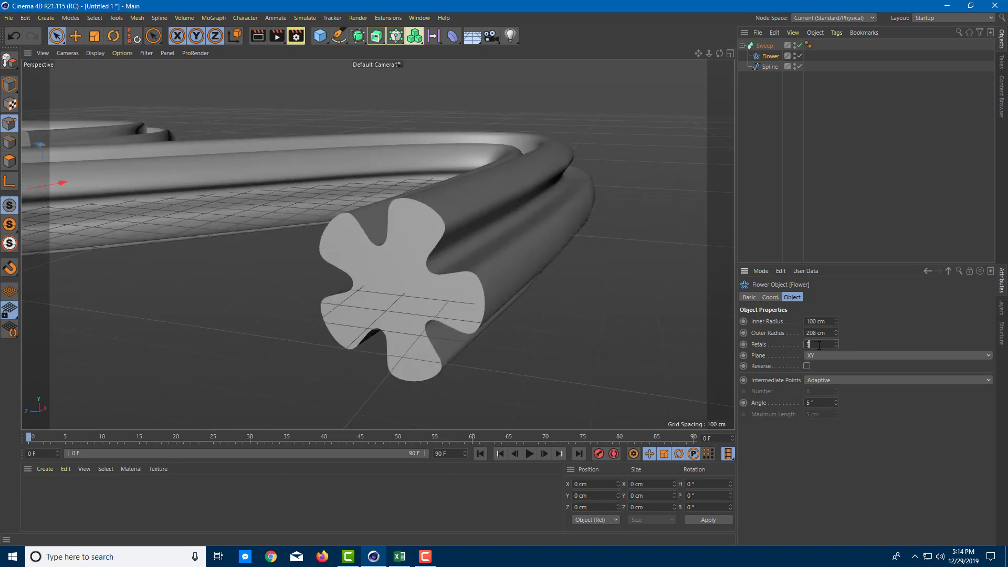
click(807, 366)
scroll(828, 323, up, 3)
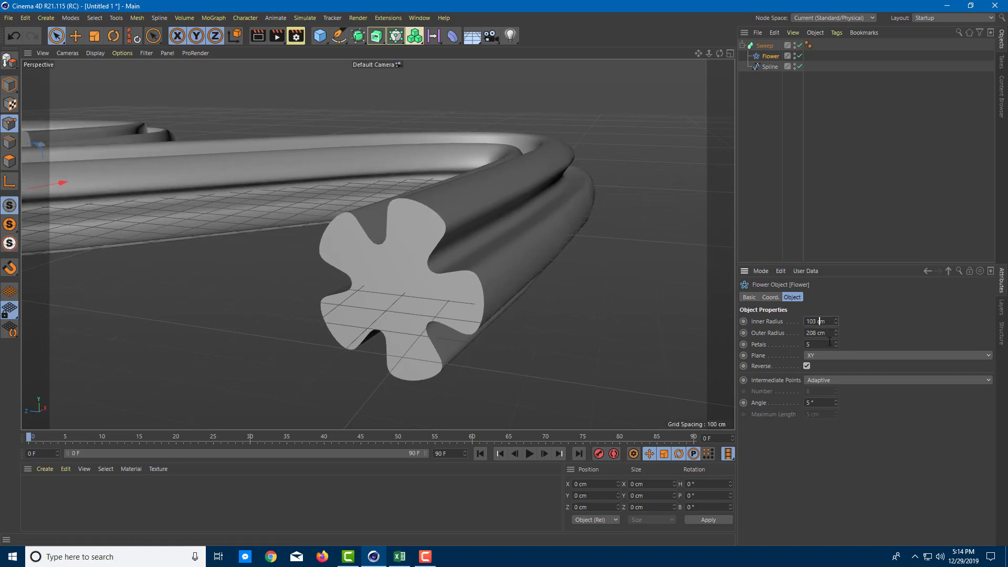
scroll(829, 335, down, 1)
Select the Sweep object and set its End Scale to 129 %
click(765, 46)
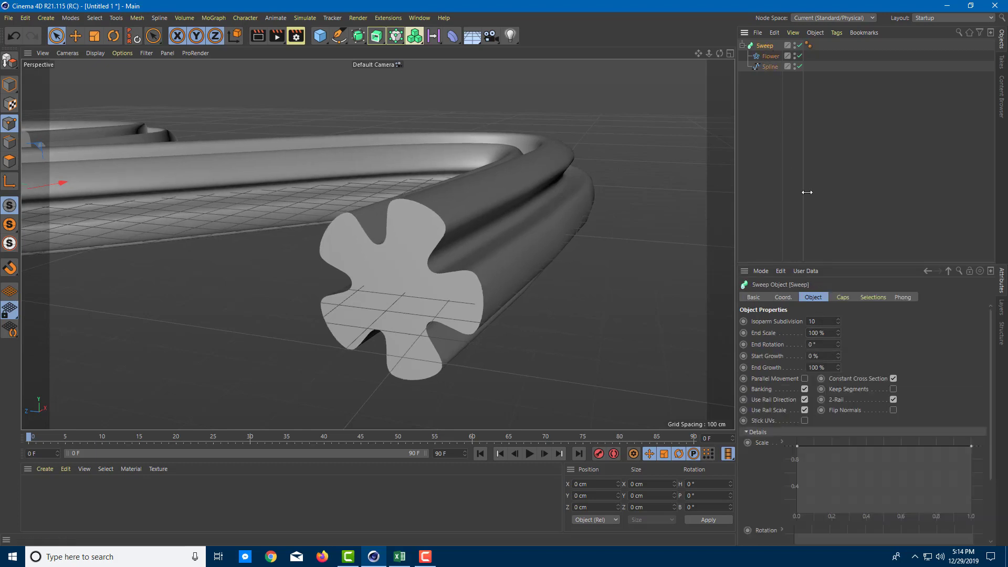
click(827, 327)
scroll(829, 334, up, 20)
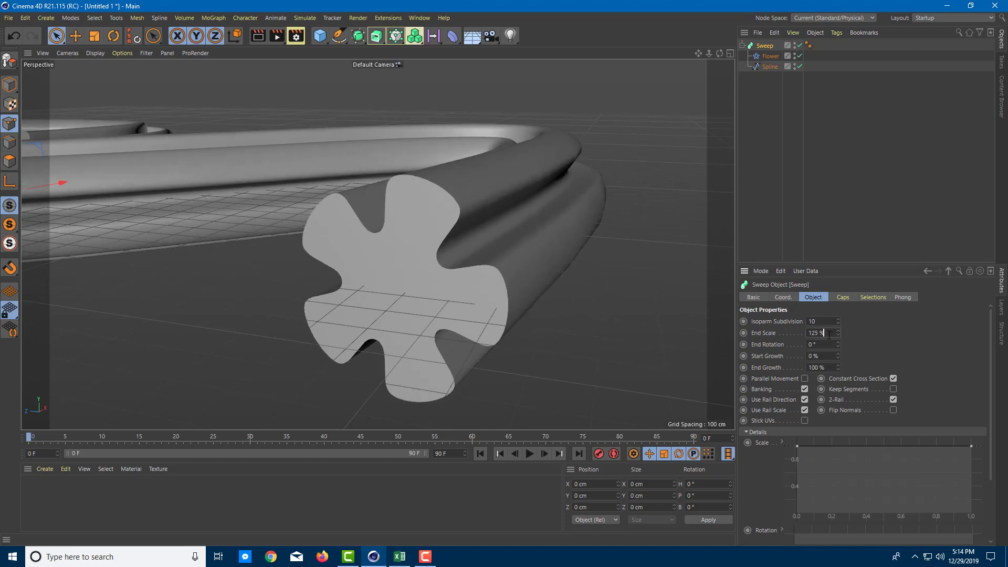
Try a lower End Growth on the sweep, restore it to 100 % and set Start Growth to 6 %
click(832, 367)
scroll(833, 367, down, 4)
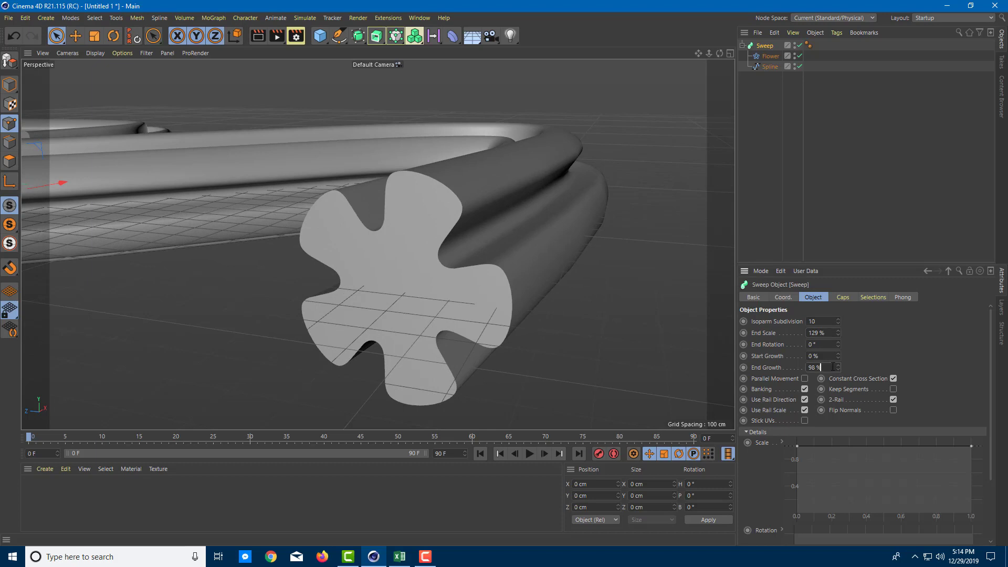
scroll(832, 367, up, 4)
scroll(830, 355, up, 6)
alt+drag(410, 244, 384, 287)
scroll(385, 287, down, 5)
alt+middle_drag(384, 287, 499, 248)
alt+drag(499, 248, 418, 241)
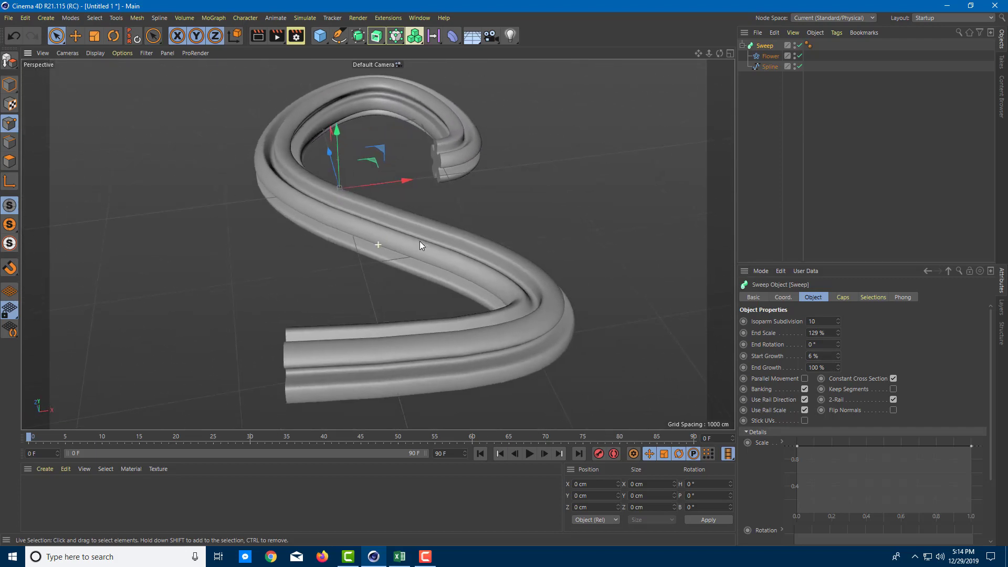
Try larger End Scale values on the sweep and set it to 148 %
click(822, 322)
scroll(831, 336, up, 20)
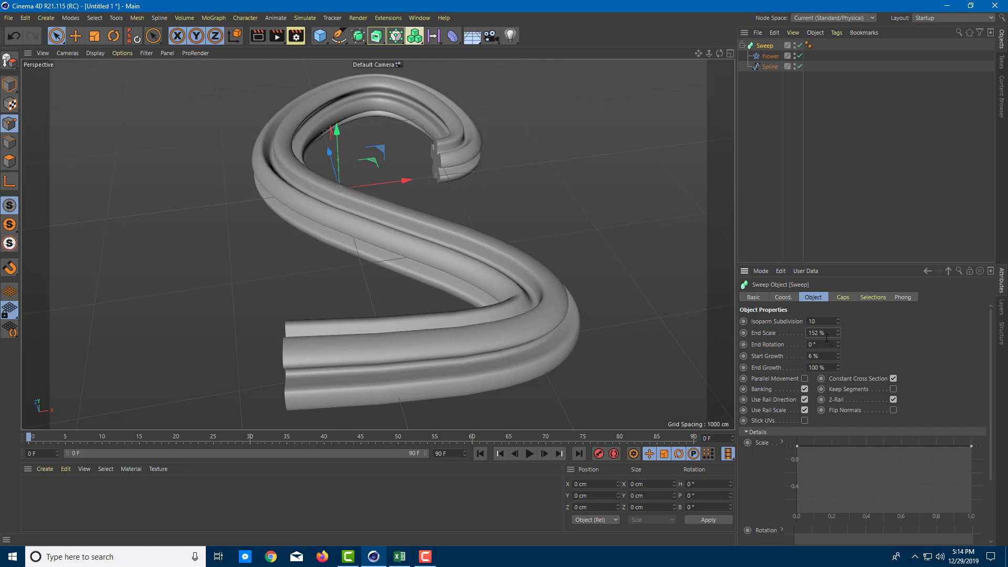
scroll(827, 335, up, 6)
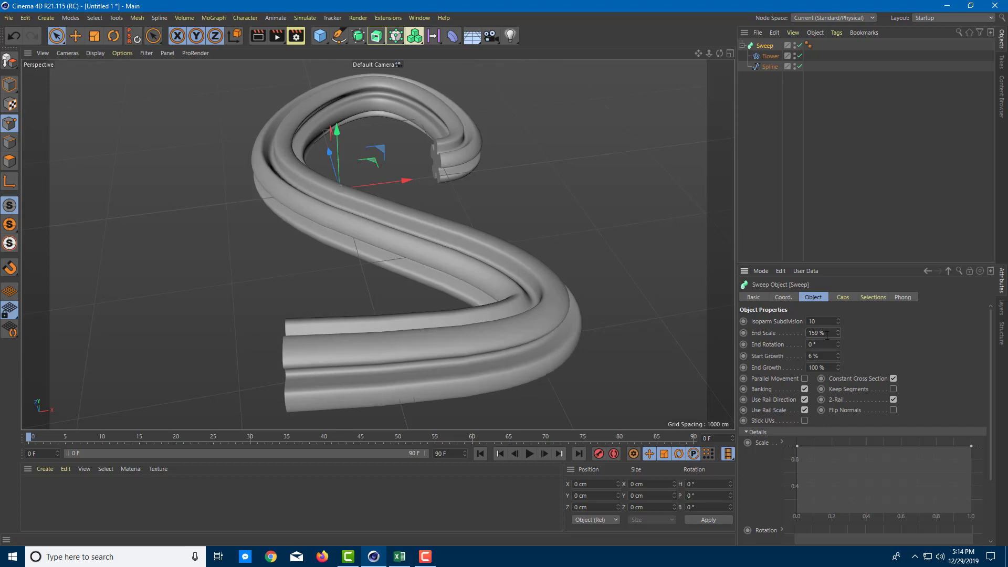
scroll(826, 335, down, 10)
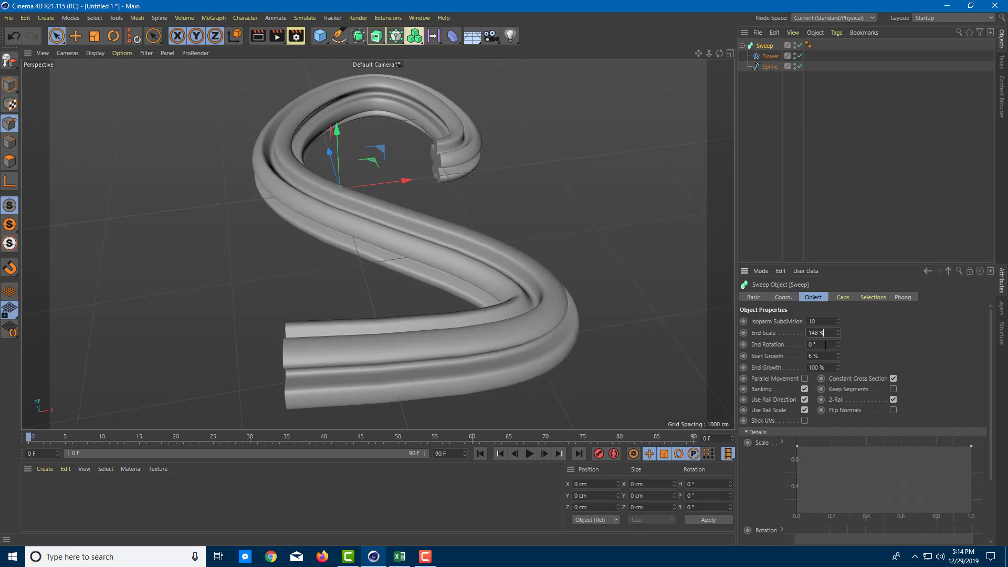
Twist the sweep along its path by setting End Rotation to 708°
scroll(826, 345, up, 20)
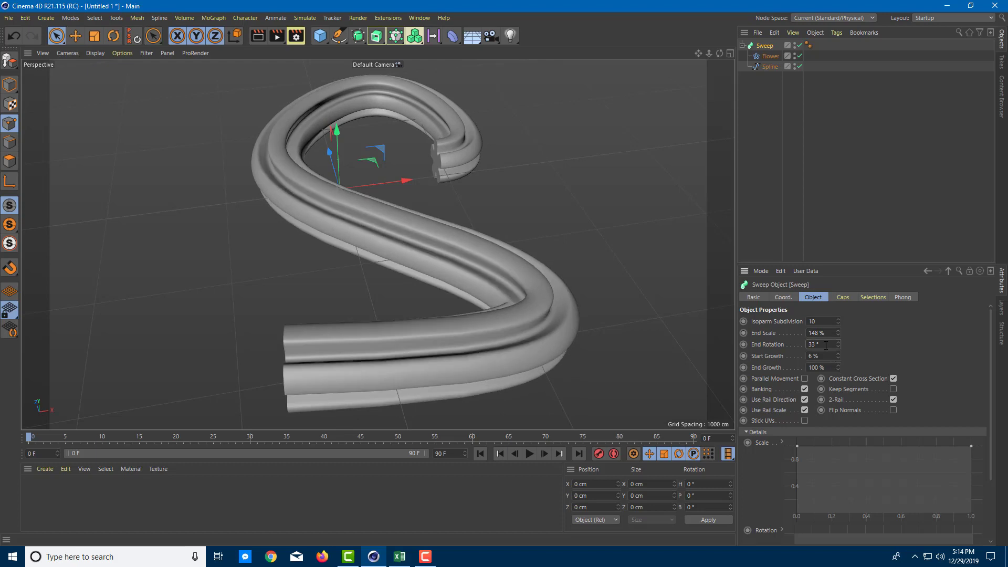
drag(839, 345, 839, 178)
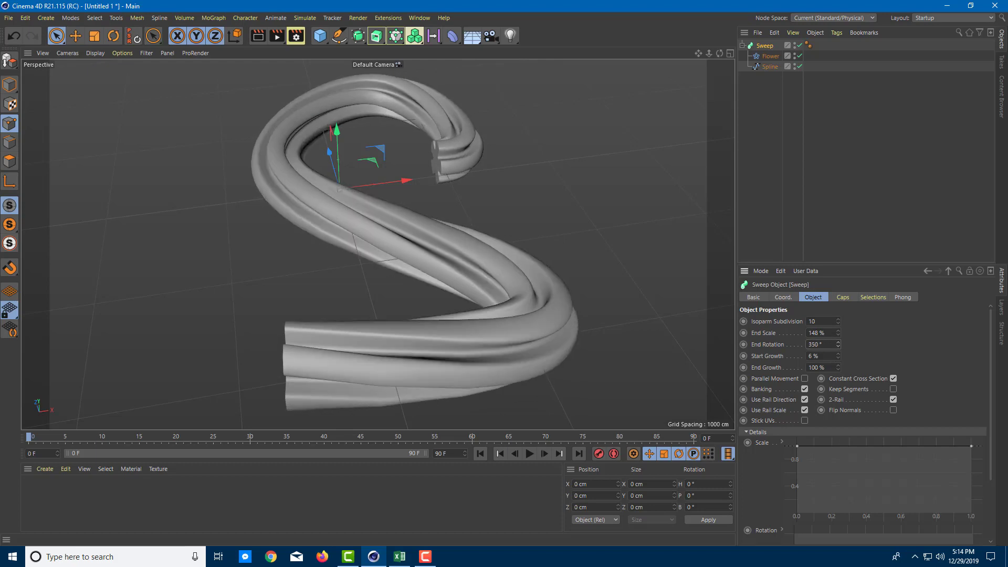
drag(838, 305, 851, 421)
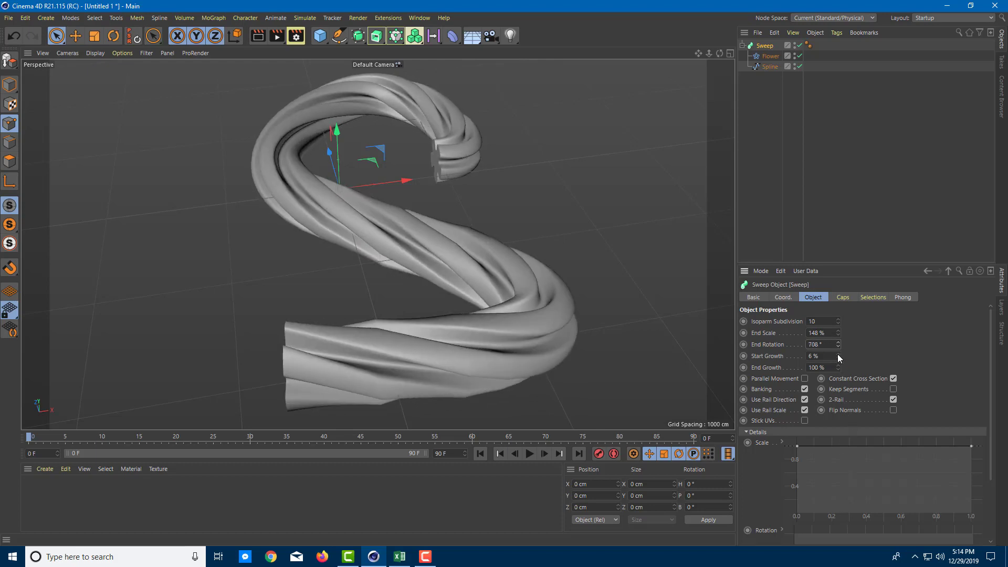
Set the sweep's Start Growth to 0 % and its End Scale to 201 %
mouse_move(838, 357)
mouse_down()
mouse_move(838, 279)
mouse_move(839, 399)
mouse_move(839, 363)
mouse_move(835, 377)
mouse_up()
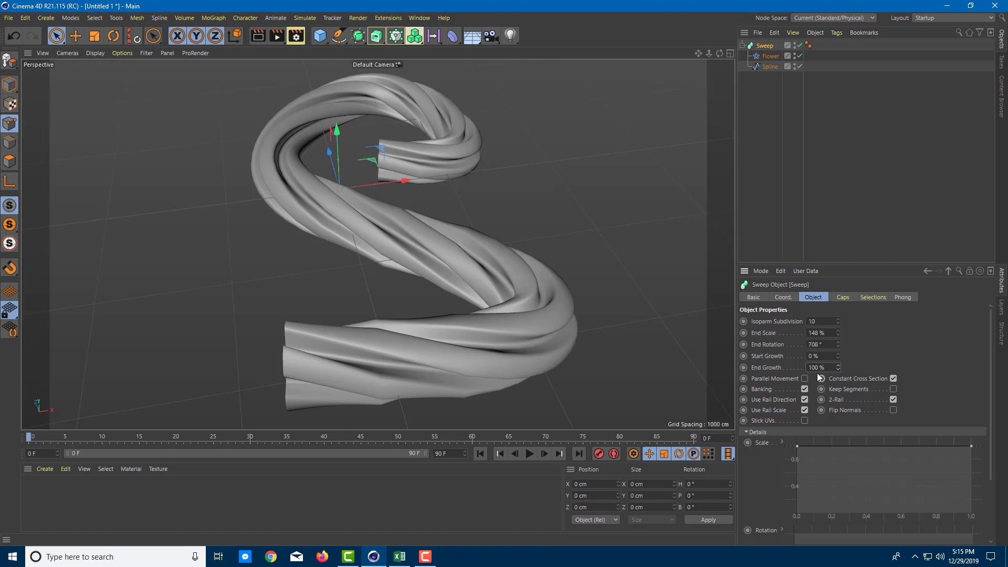
drag(838, 333, 828, 369)
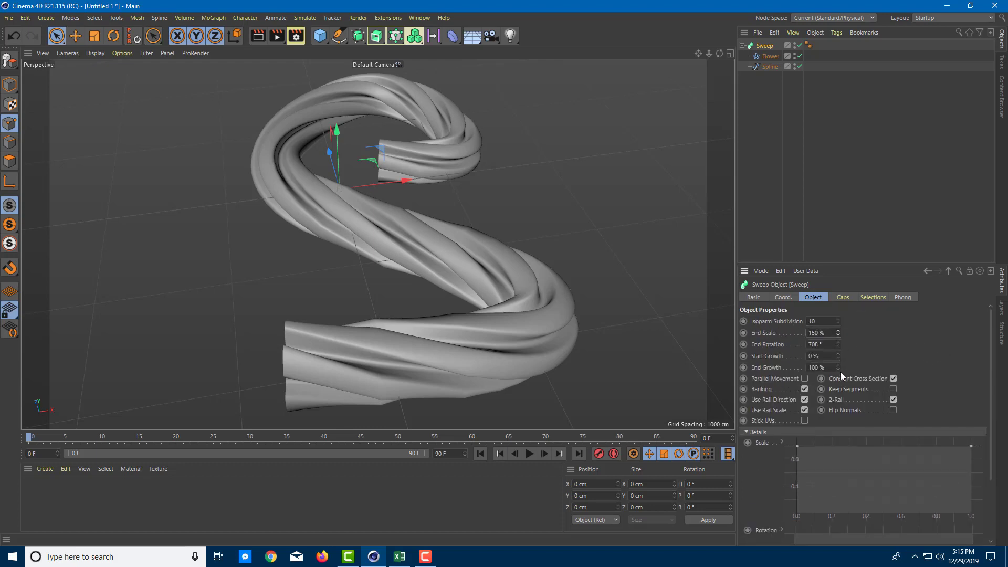
mouse_move(838, 335)
mouse_down()
mouse_move(851, 334)
mouse_move(838, 347)
mouse_up()
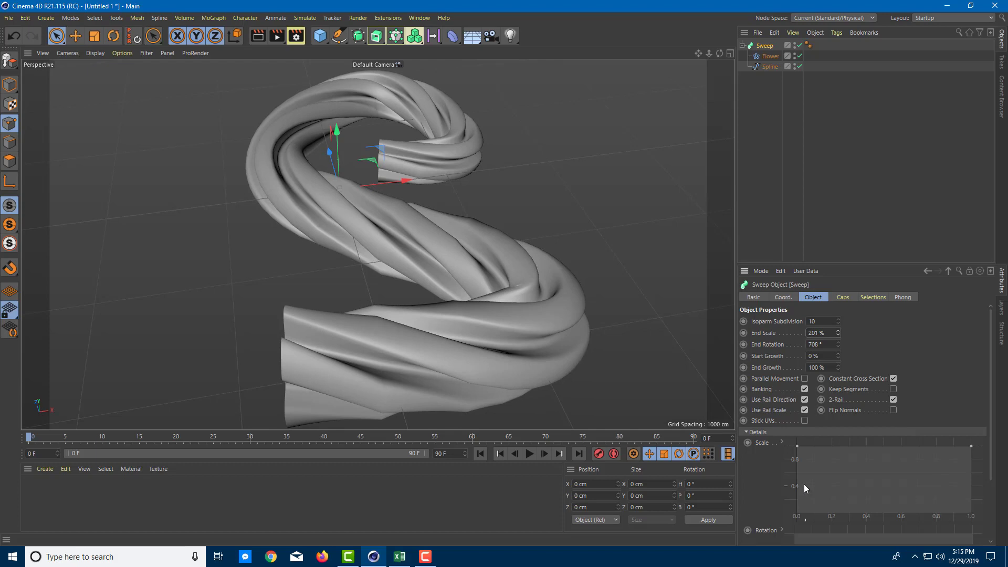
Lower the start of the sweep's Scale curve to about 0.4 and add a low point with a steep tangent near its middle
drag(797, 447, 801, 518)
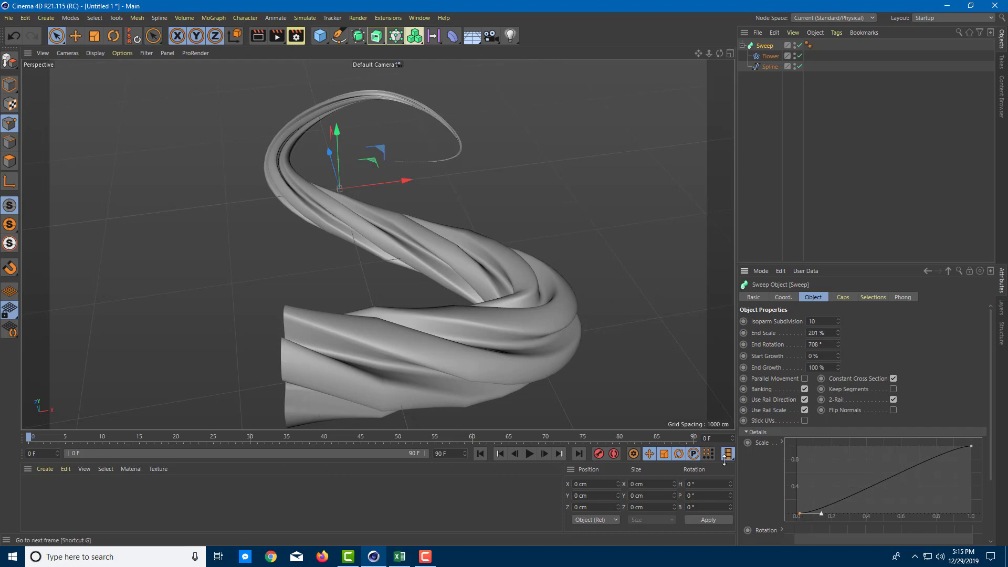
drag(807, 518, 812, 490)
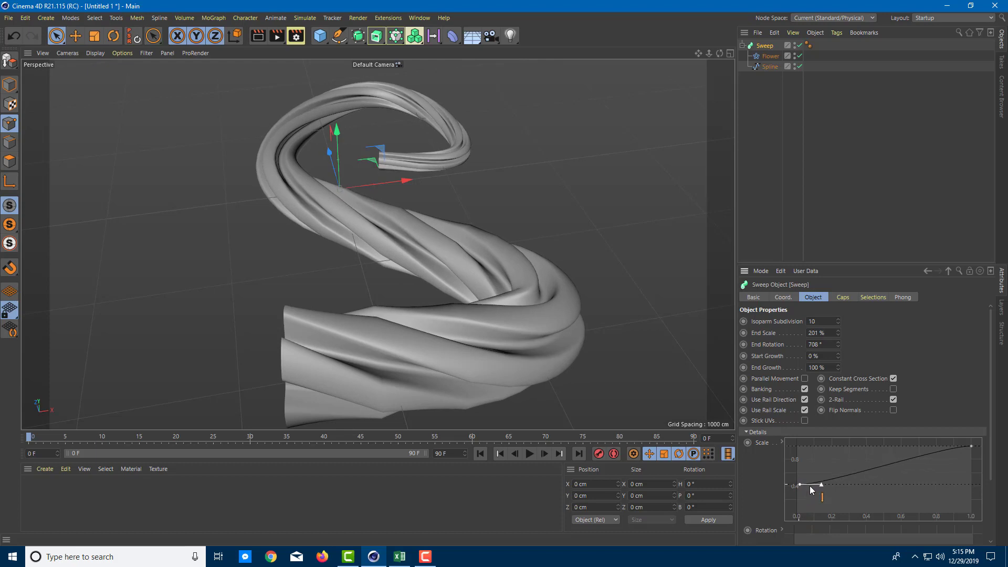
ctrl+click(884, 466)
drag(886, 471, 892, 504)
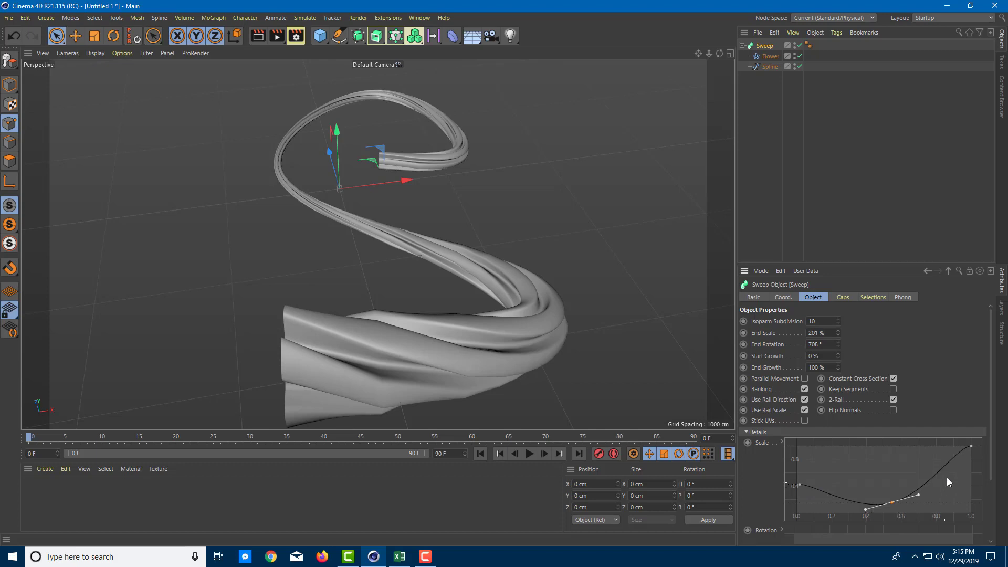
drag(892, 503, 906, 467)
alt+drag(492, 323, 609, 294)
alt+drag(501, 185, 495, 209)
scroll(912, 500, down, 1)
scroll(912, 499, up, 1)
Add a point near the middle of the sweep's Rotation curve, close to the existing line
drag(991, 452, 877, 484)
click(879, 483)
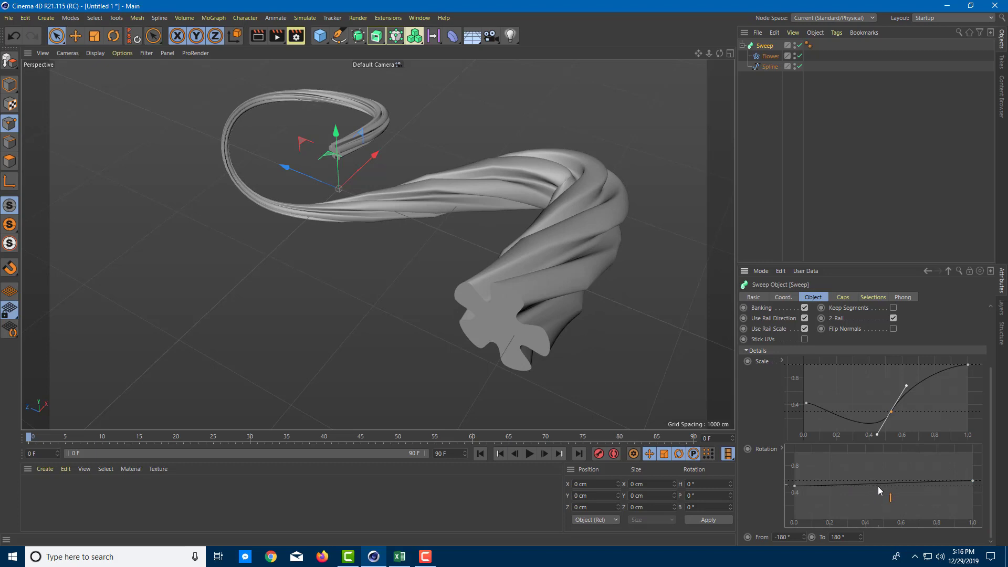
mouse_move(868, 482)
ctrl+mouse_down()
mouse_move(871, 526)
mouse_move(880, 484)
ctrl+mouse_up()
scroll(987, 449, up, 2)
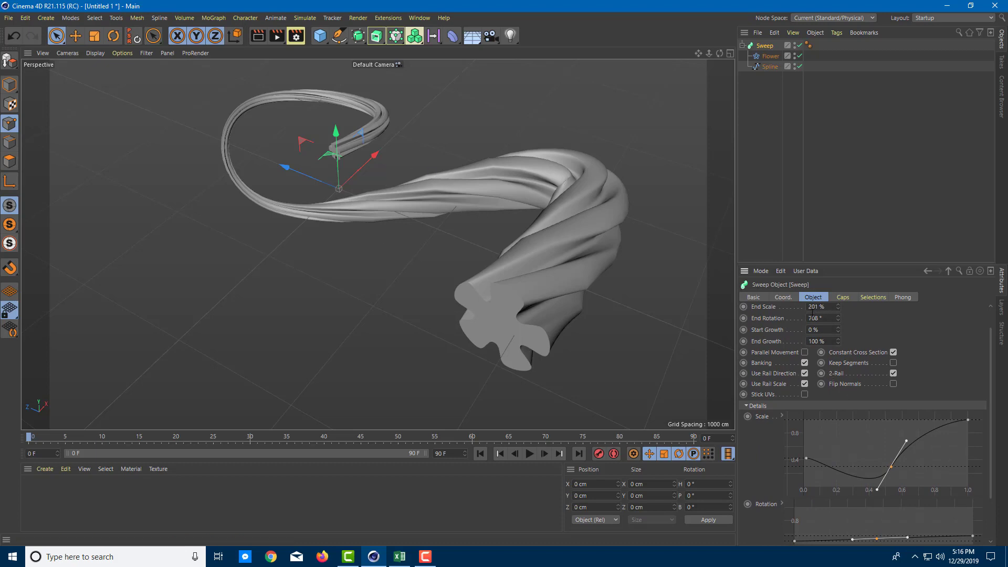
Give the sweep's caps a Curve bevel shape with Extended Shape enabled and a size of 21.17 cm
click(843, 297)
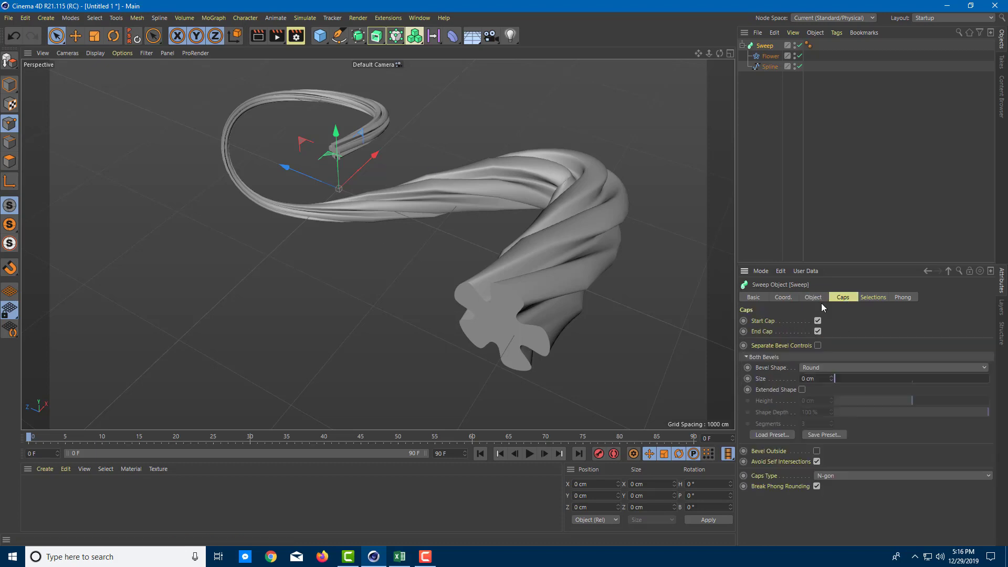
alt+drag(564, 322, 605, 236)
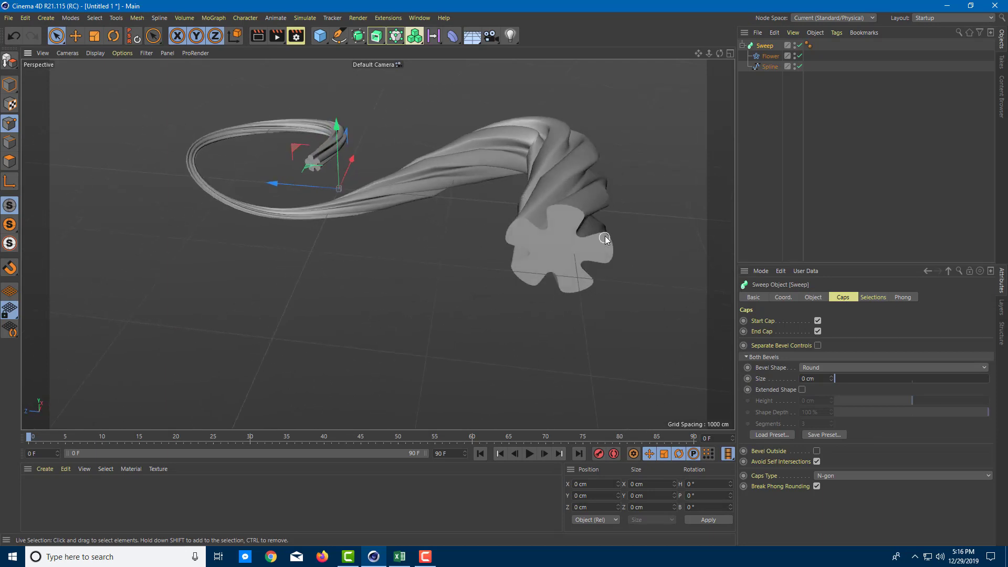
scroll(605, 241, up, 8)
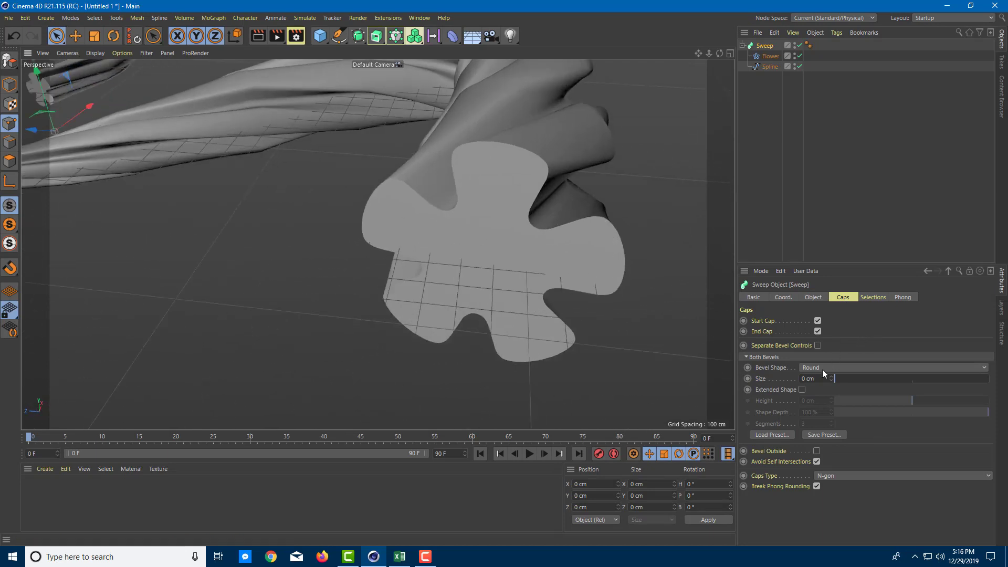
click(821, 367)
click(818, 386)
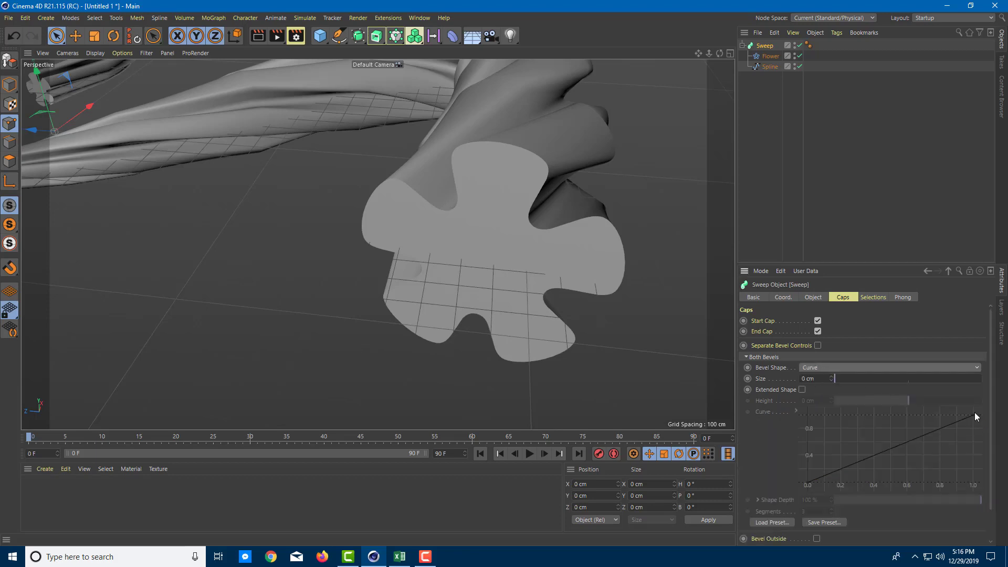
click(802, 389)
drag(838, 380, 866, 377)
mouse_move(635, 340)
alt+mouse_down()
mouse_move(597, 345)
mouse_move(631, 334)
mouse_move(643, 341)
alt+mouse_up()
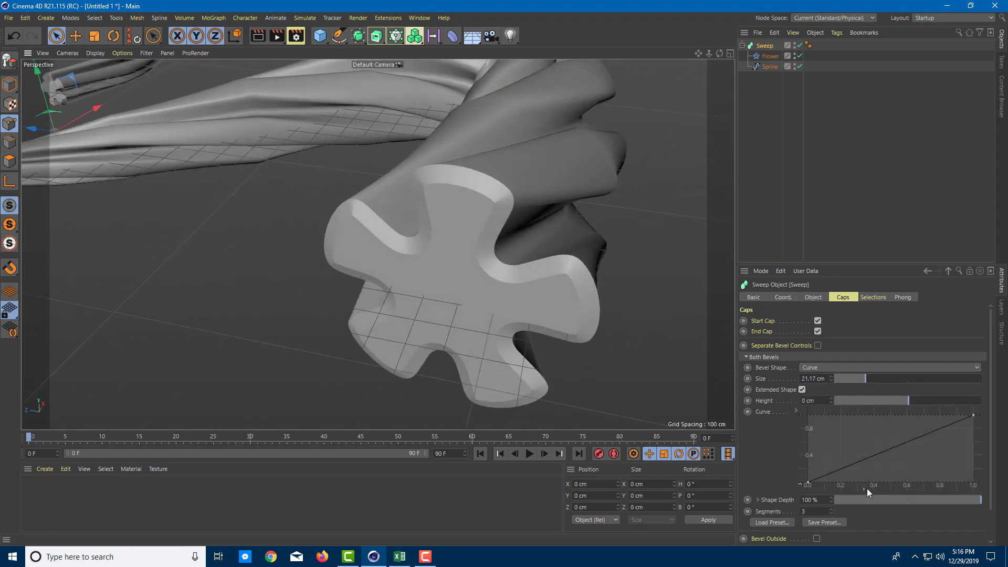
Bend the cap bevel curve into a rounded profile that rises steeply at the start and flattens at the end
click(973, 416)
drag(952, 424, 860, 416)
click(809, 483)
drag(826, 476, 802, 449)
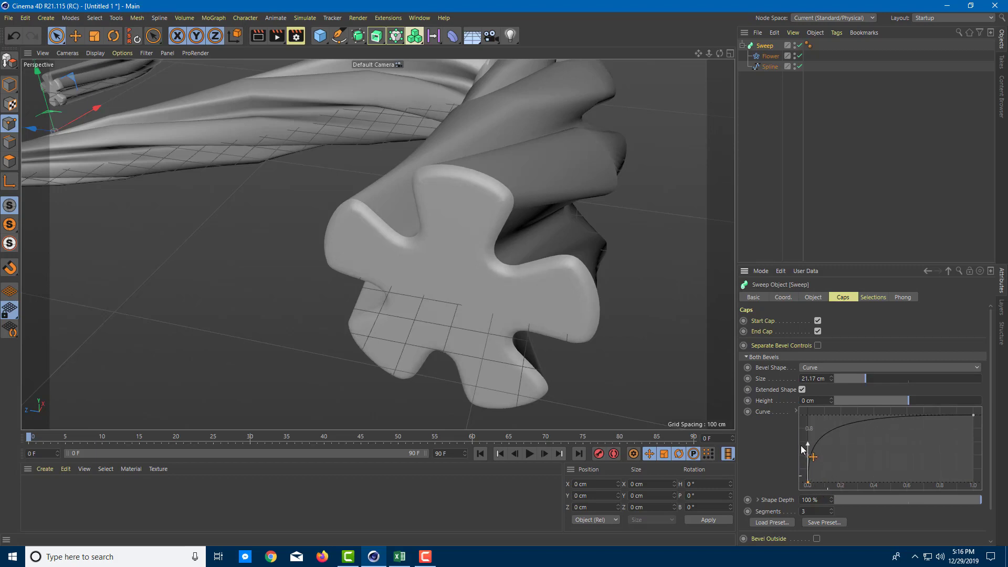
mouse_move(520, 395)
alt+mouse_down()
mouse_move(536, 361)
mouse_move(332, 418)
mouse_move(530, 384)
mouse_move(383, 372)
mouse_move(391, 376)
mouse_move(490, 299)
mouse_move(378, 243)
mouse_move(410, 310)
alt+mouse_up()
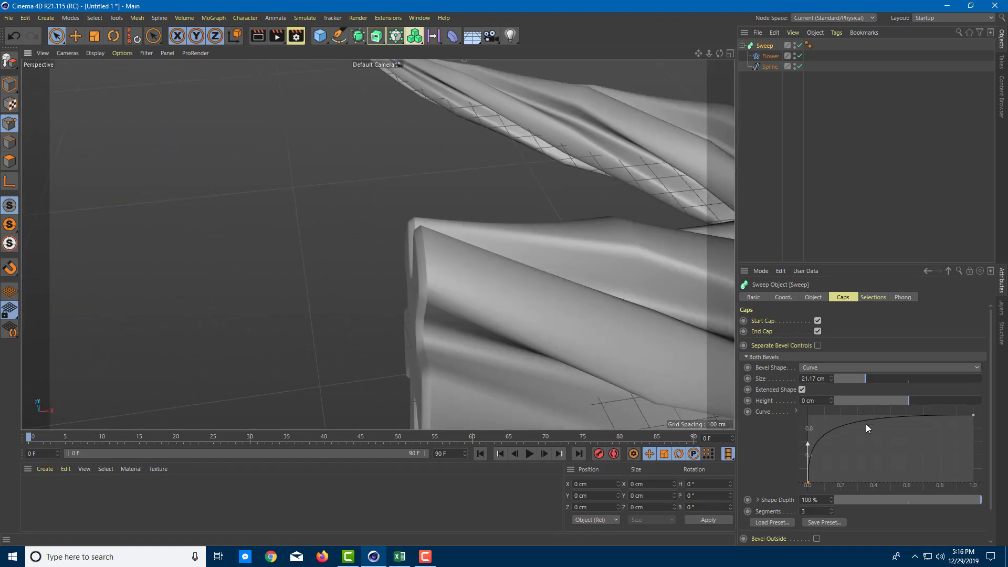
Try the Solid bevel shape, switch to Step and set the bevel size to 38.47 cm and height to 50.17 cm
click(865, 369)
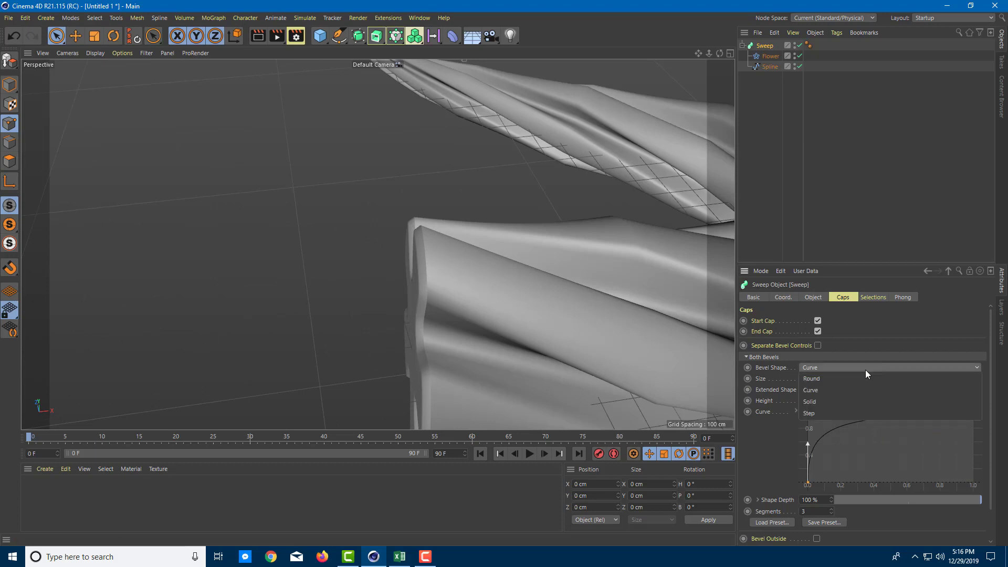
click(837, 398)
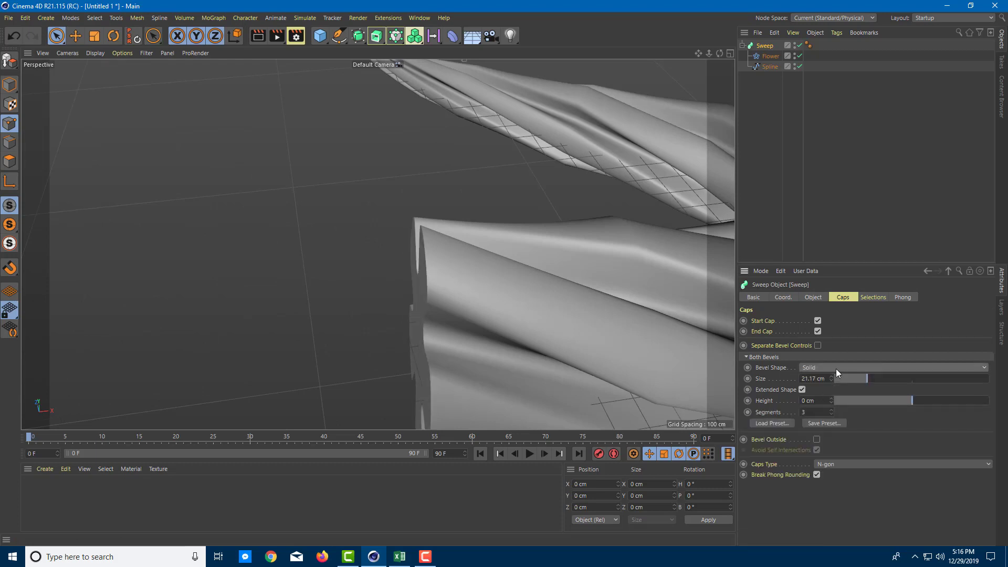
click(835, 368)
click(828, 410)
drag(864, 376, 951, 401)
alt+drag(674, 367, 431, 367)
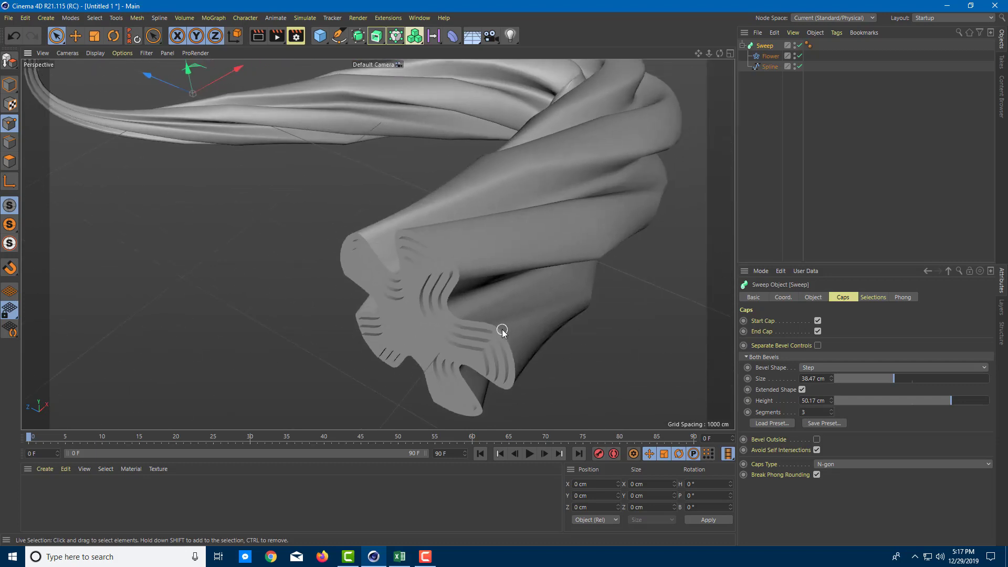
scroll(495, 332, up, 4)
Compare the Solid and Curve bevel shapes on the caps and leave the bevel shape set to Round
click(890, 368)
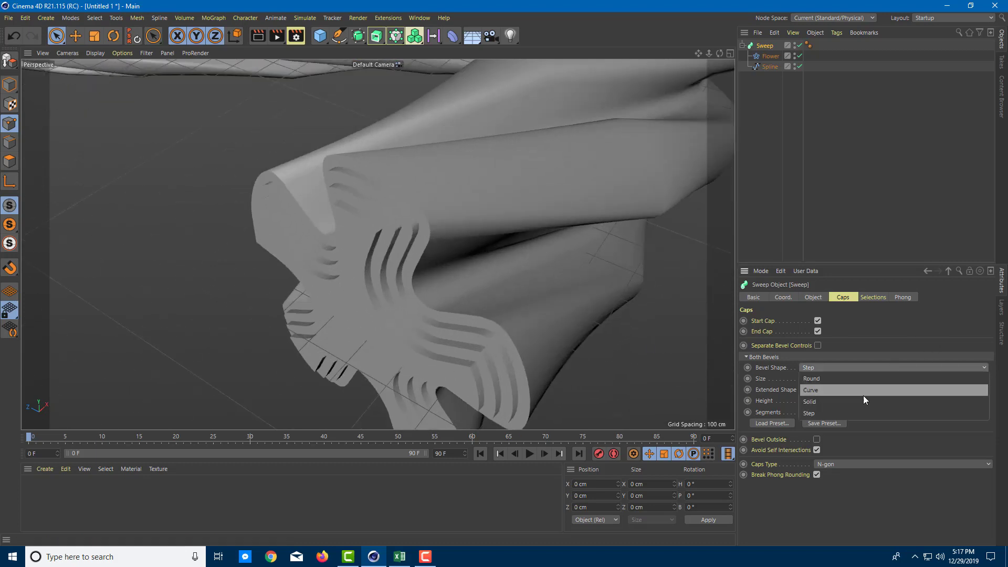
click(862, 399)
click(840, 366)
click(829, 386)
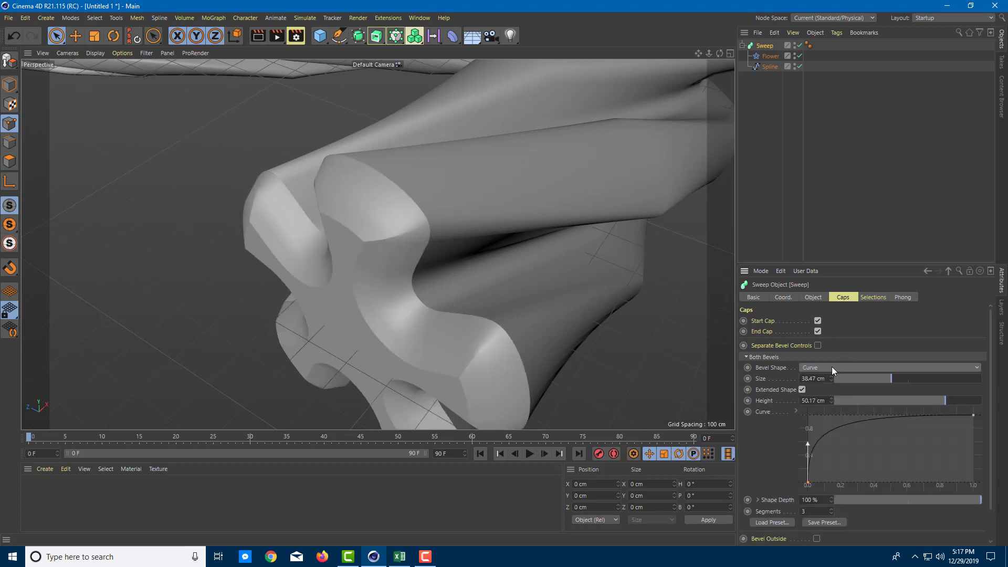
click(831, 367)
click(827, 381)
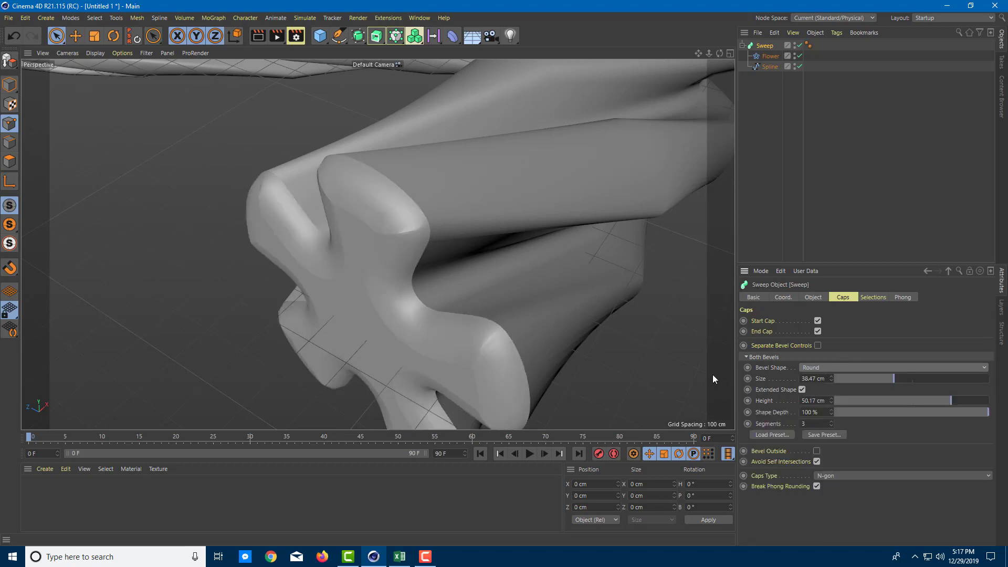
scroll(548, 323, down, 8)
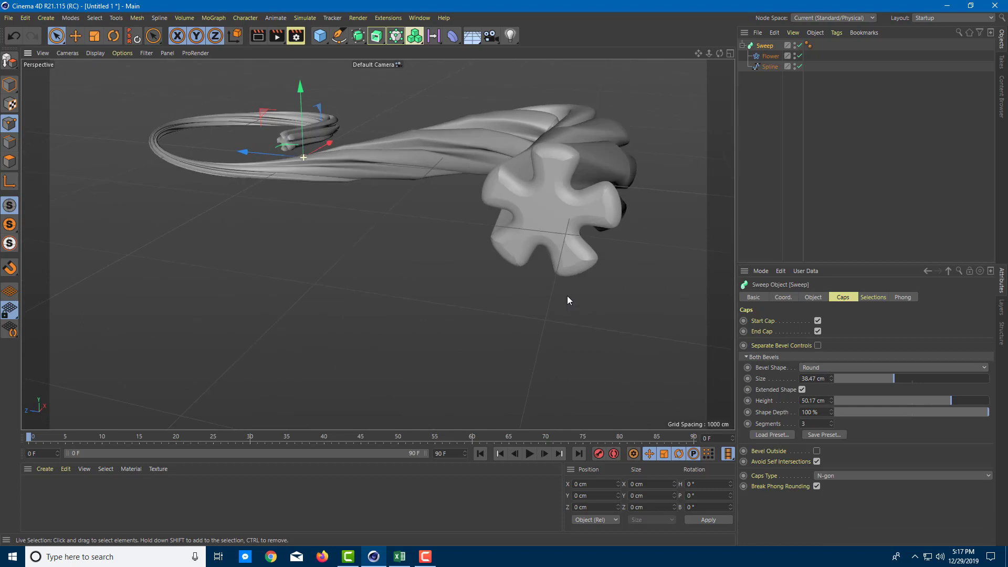
Zoom in on the sweep's thick end and switch its end cap off and back on to compare
scroll(626, 202, up, 8)
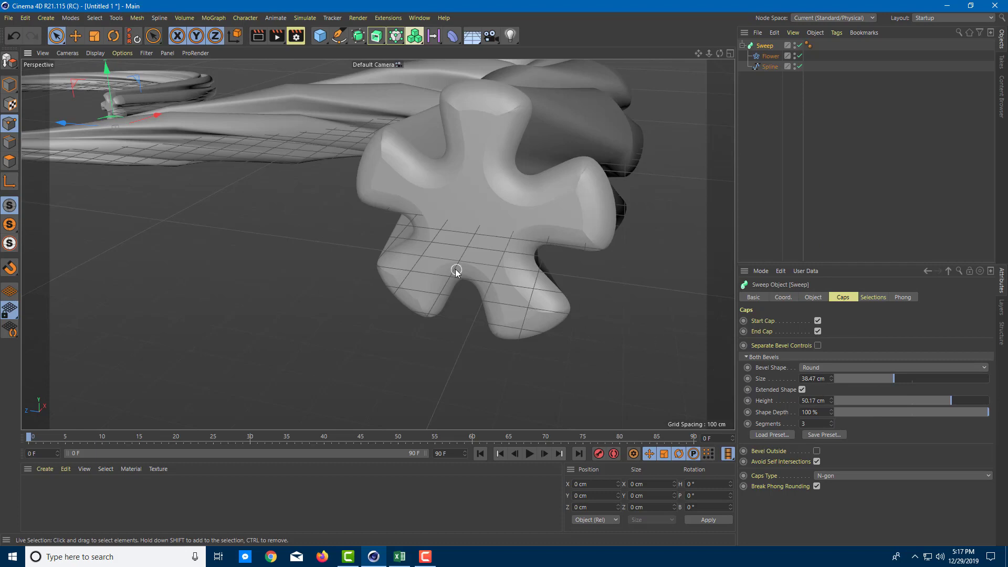
alt+middle_drag(456, 269, 542, 331)
alt+drag(543, 331, 588, 336)
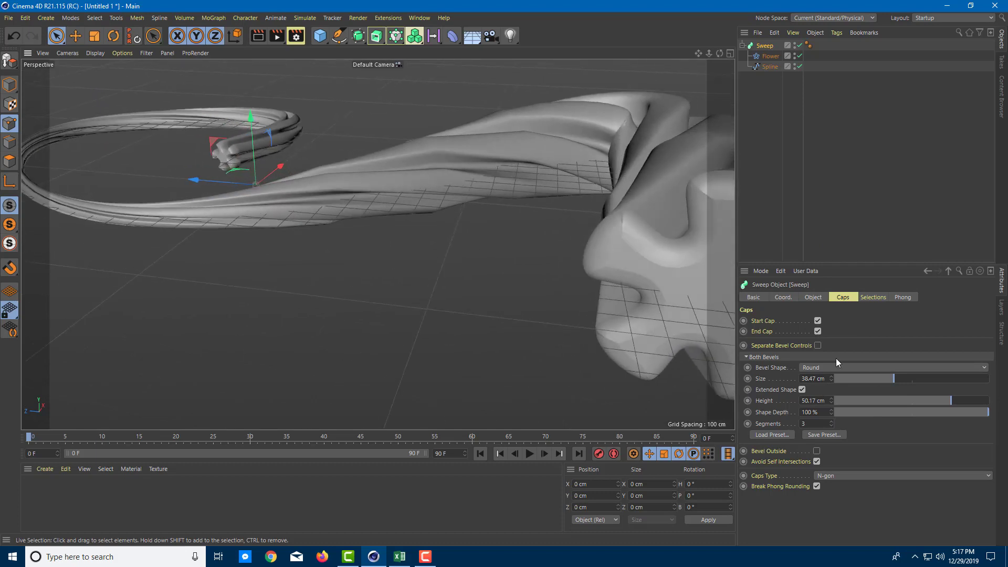
click(817, 331)
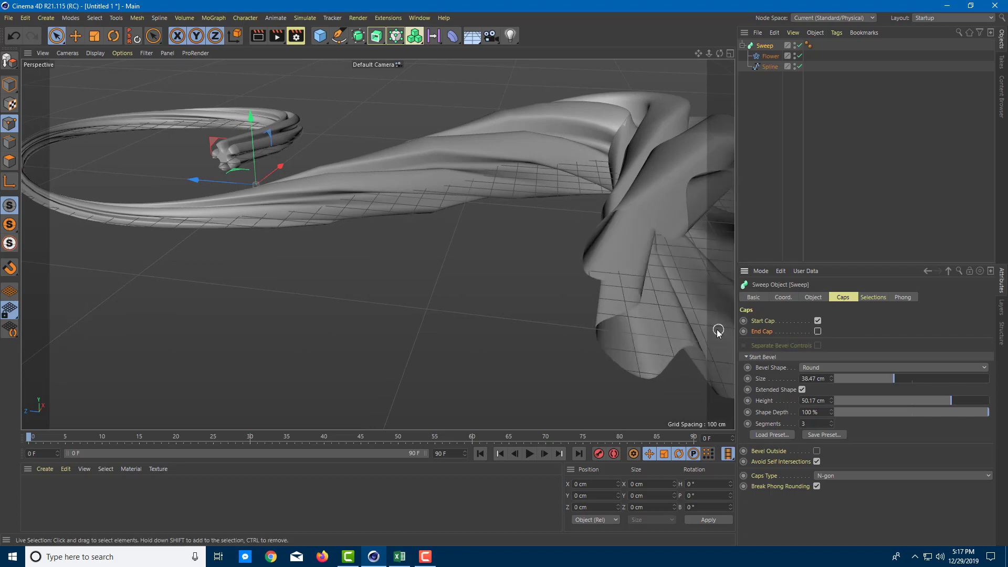
alt+drag(677, 336, 609, 345)
click(818, 331)
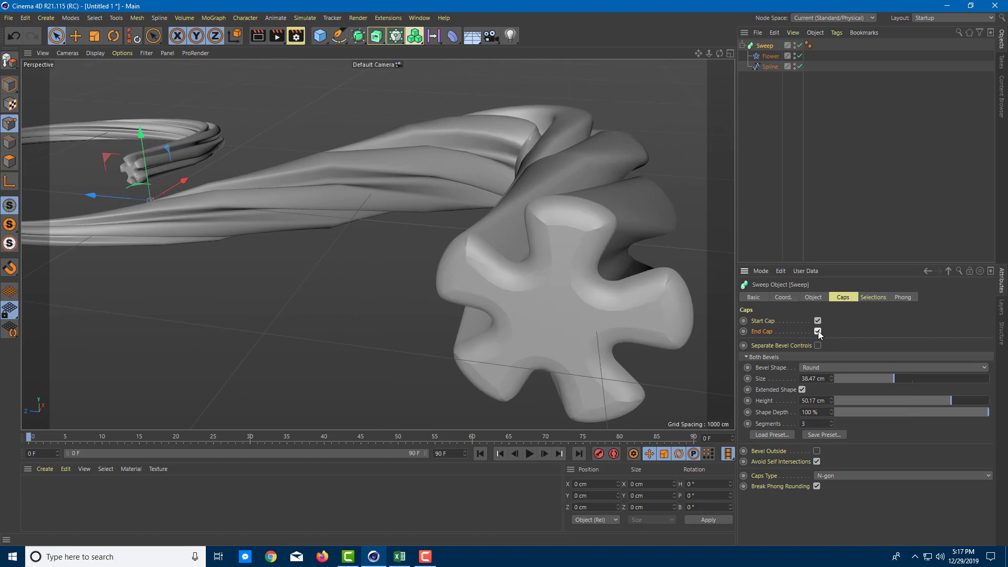
Toggle the start cap off and on, and try Separate Bevel Controls before restoring the shared bevel settings
click(818, 321)
click(818, 320)
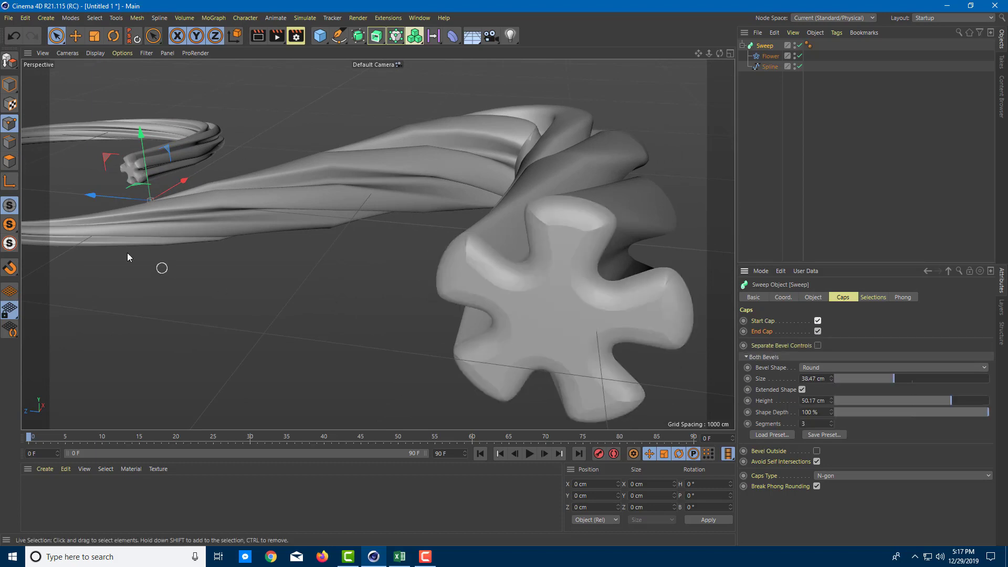
click(817, 345)
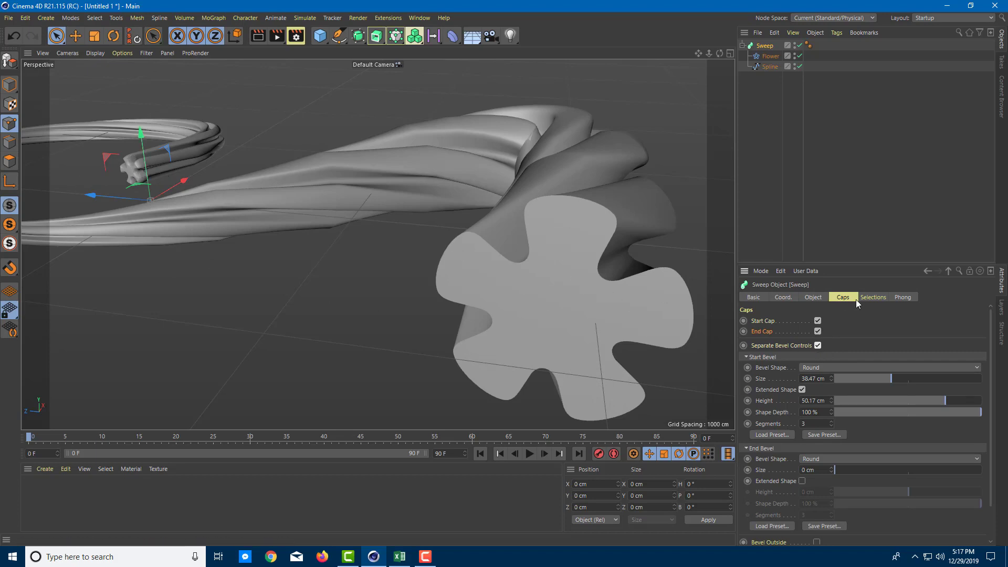
click(817, 346)
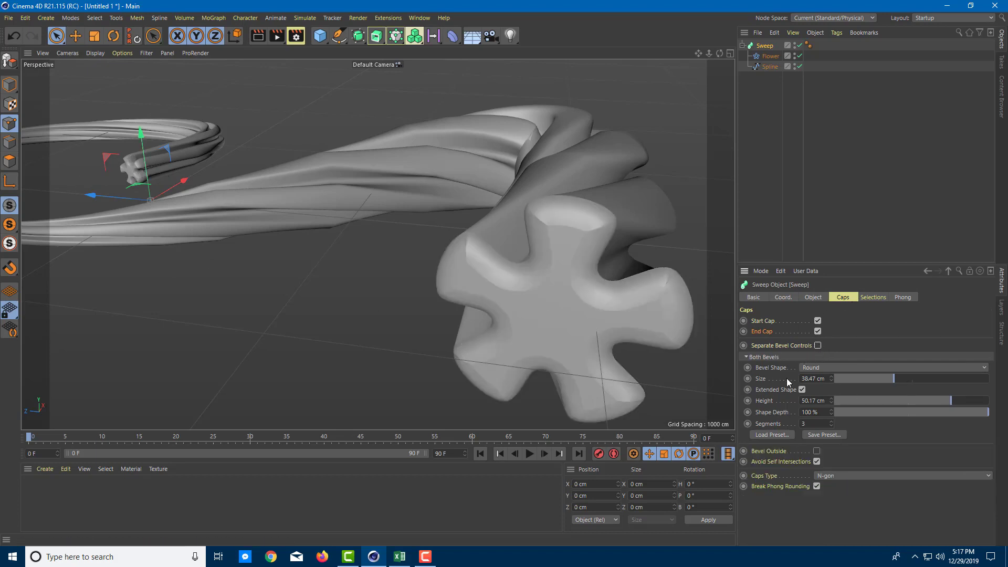
Enable Bevel Outside on the caps and set the bevel height to 73.22 cm and the size to 16.78 cm
click(817, 450)
click(817, 452)
click(817, 452)
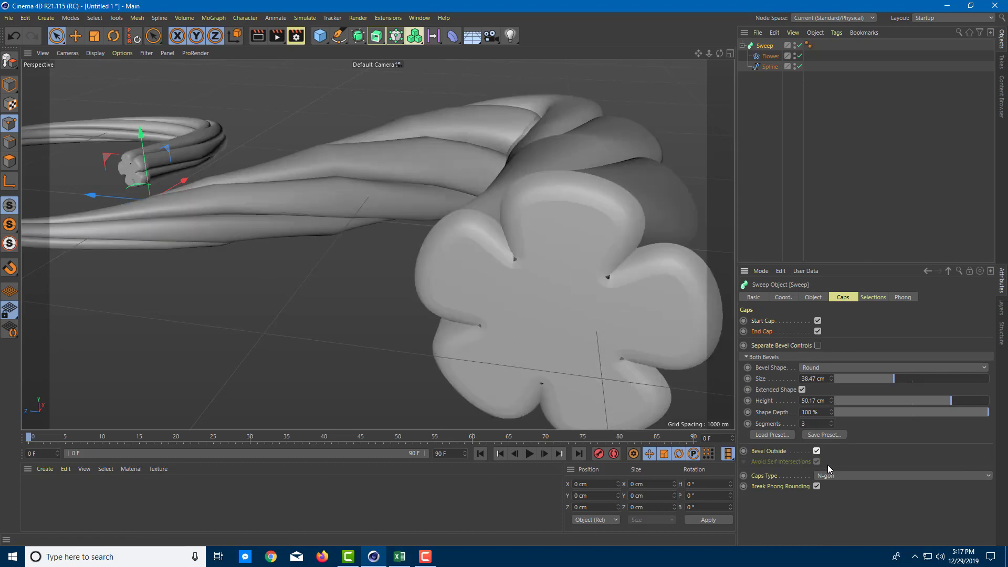
drag(903, 402, 968, 400)
drag(890, 379, 861, 380)
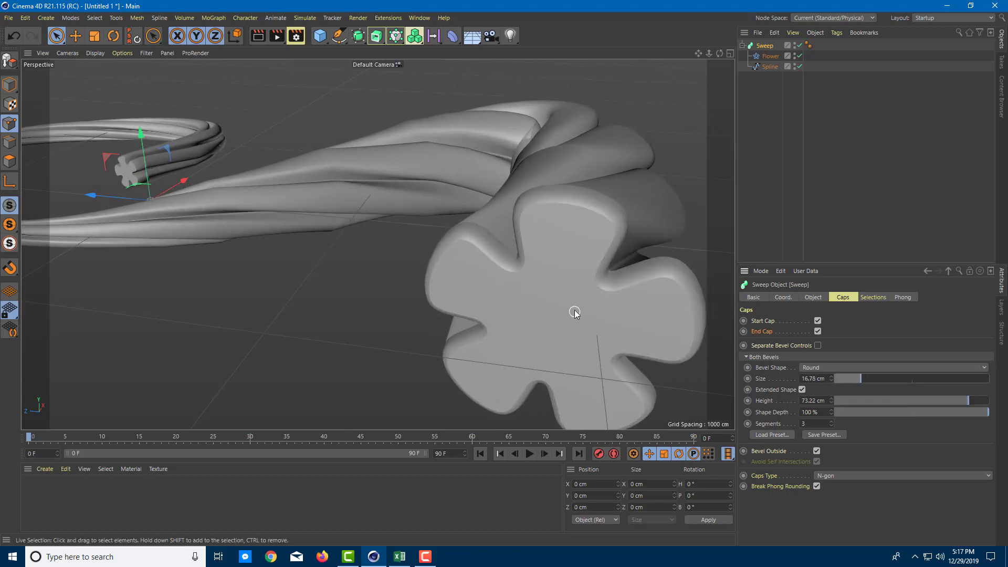
Turn Bevel Outside back off and inspect the bevelled end of the tube
alt+drag(635, 326, 620, 313)
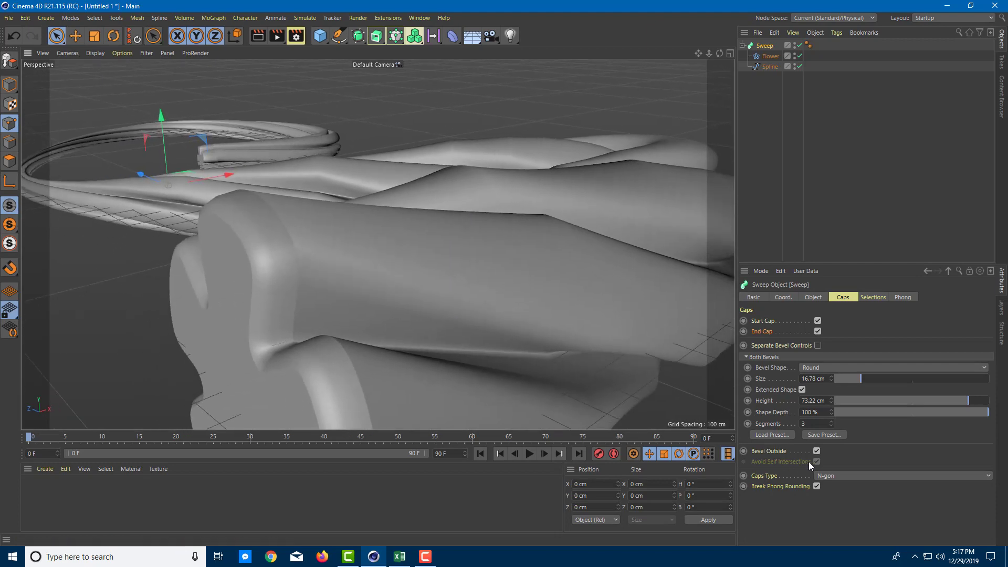
click(817, 451)
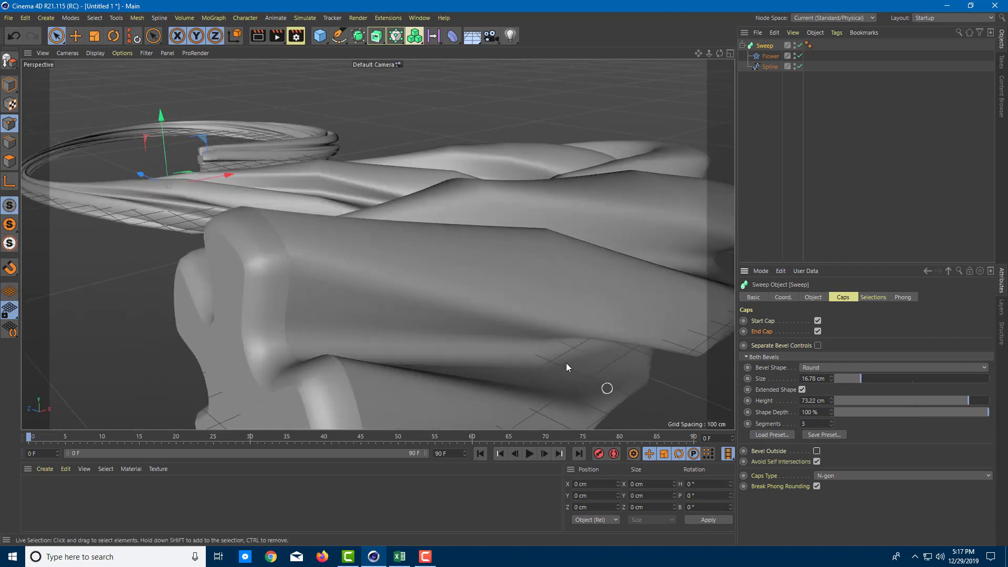
alt+drag(523, 355, 528, 359)
alt+drag(577, 352, 531, 346)
scroll(558, 345, down, 4)
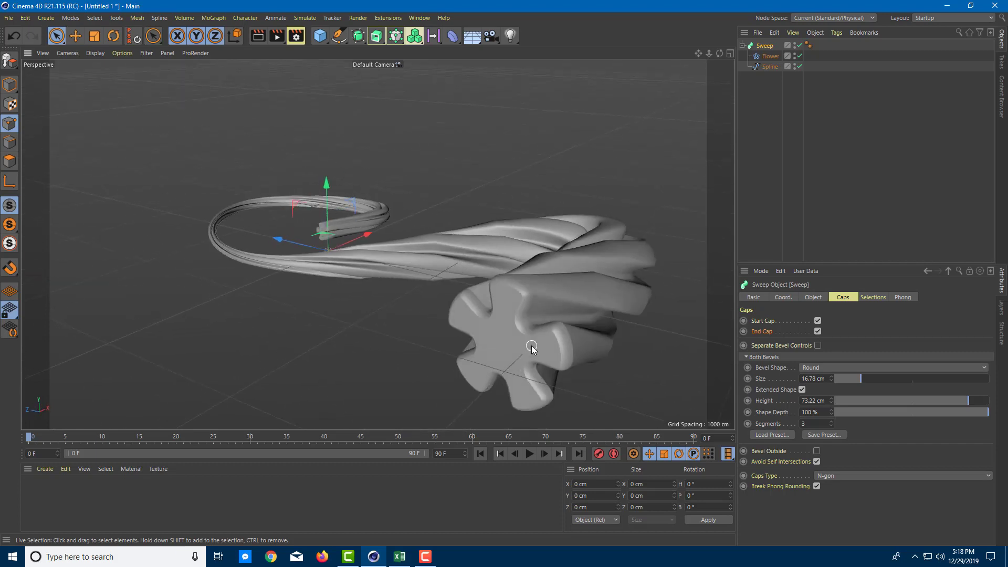